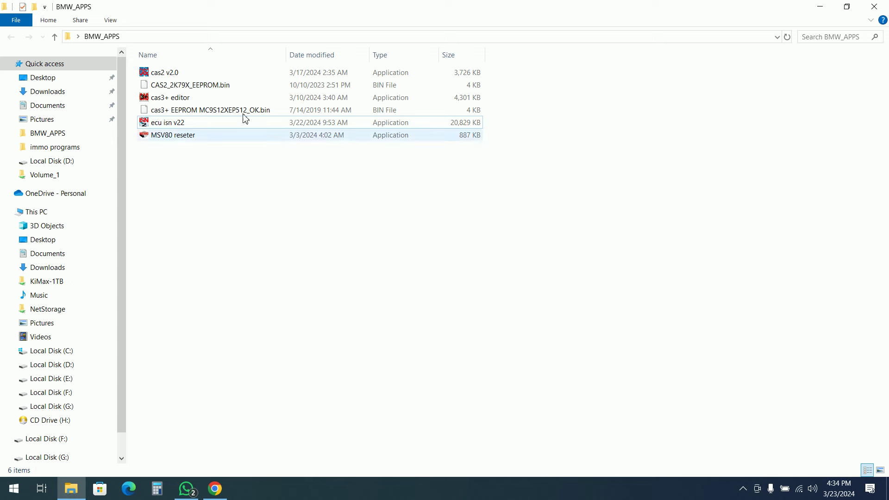
Start the cas2 v2.0 application from the BMW_APPS folder.
{"action": "double_click", "coordinate": [184, 74]}
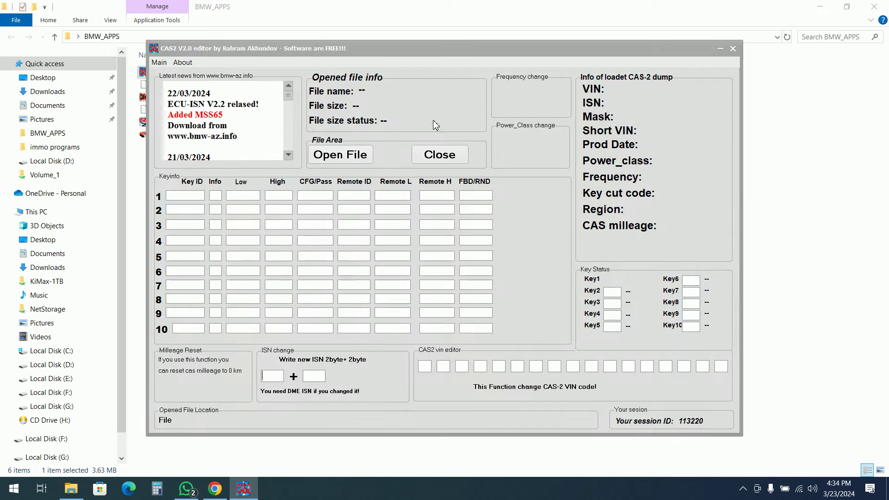
{"action": "left_click_drag", "start_coordinate": [311, 50], "coordinate": [355, 73]}
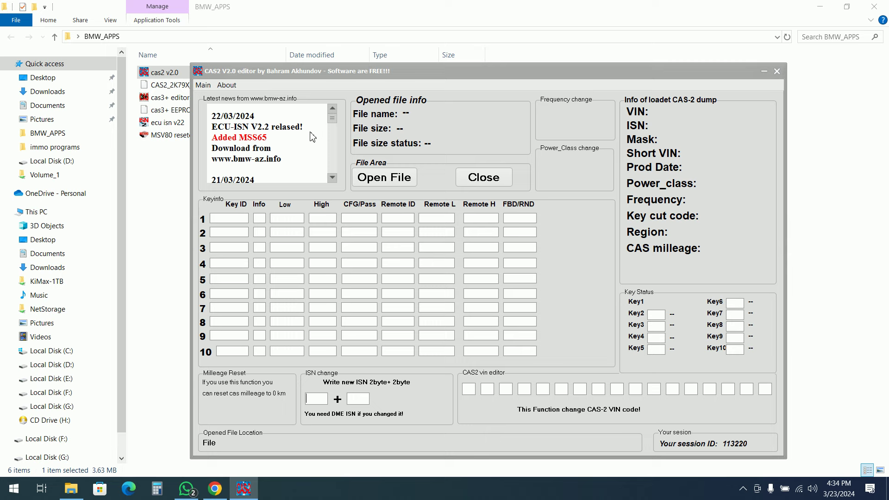
{"action": "left_click_drag", "start_coordinate": [285, 161], "coordinate": [218, 158]}
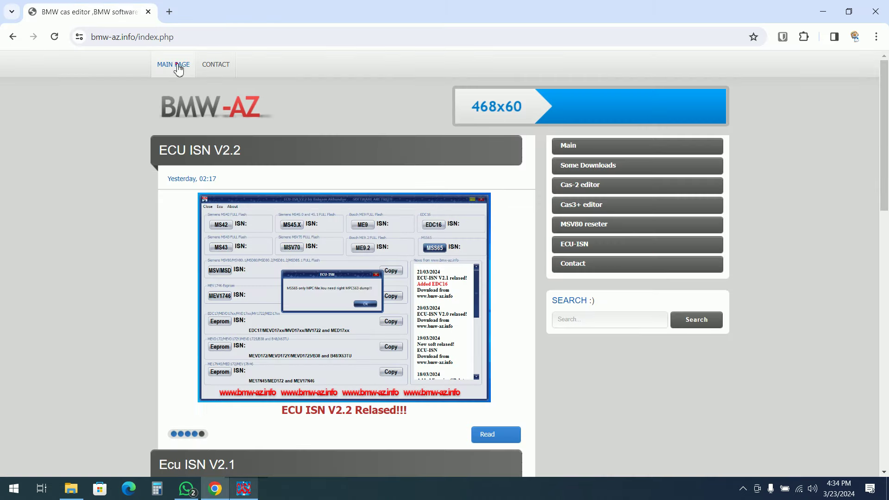
{"action": "left_click", "coordinate": [178, 67]}
Select the ECU ISN V2.2 post title, browse the posts, and go to page 2.
{"action": "left_click_drag", "start_coordinate": [250, 159], "coordinate": [151, 153]}
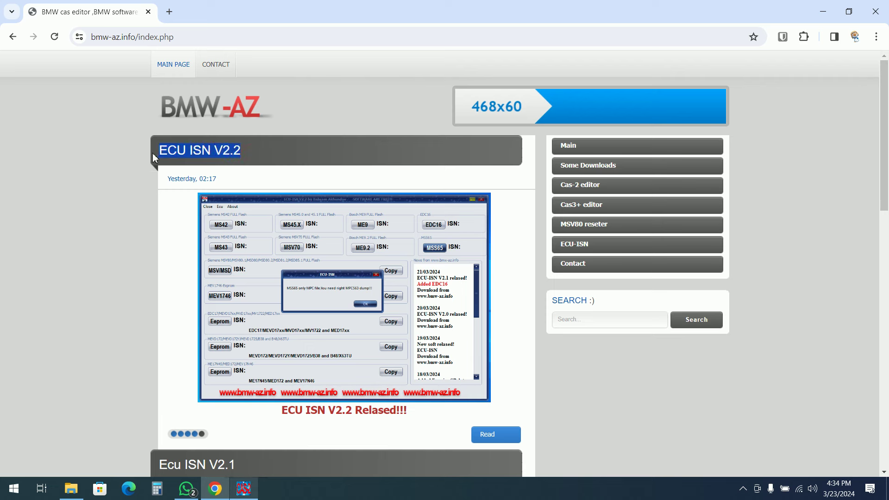
{"action": "scroll", "coordinate": [292, 150], "scroll_direction": "down", "scroll_amount": 9}
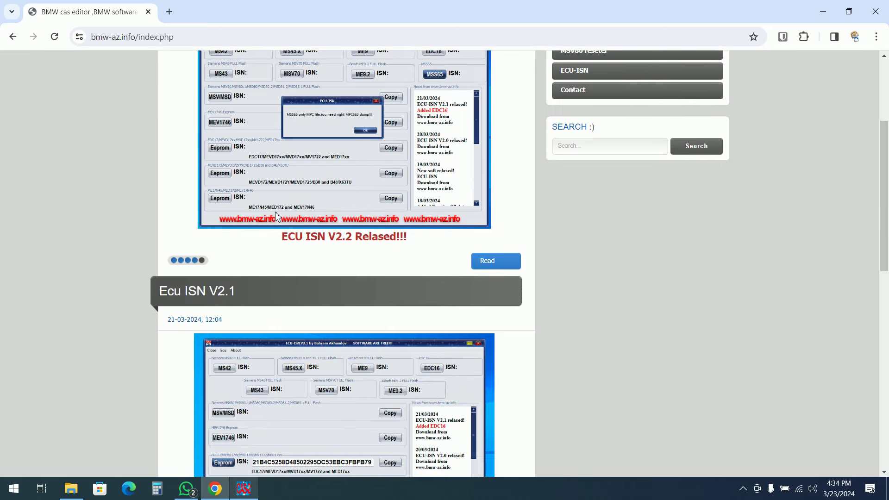
{"action": "scroll", "coordinate": [250, 166], "scroll_direction": "down", "scroll_amount": 7}
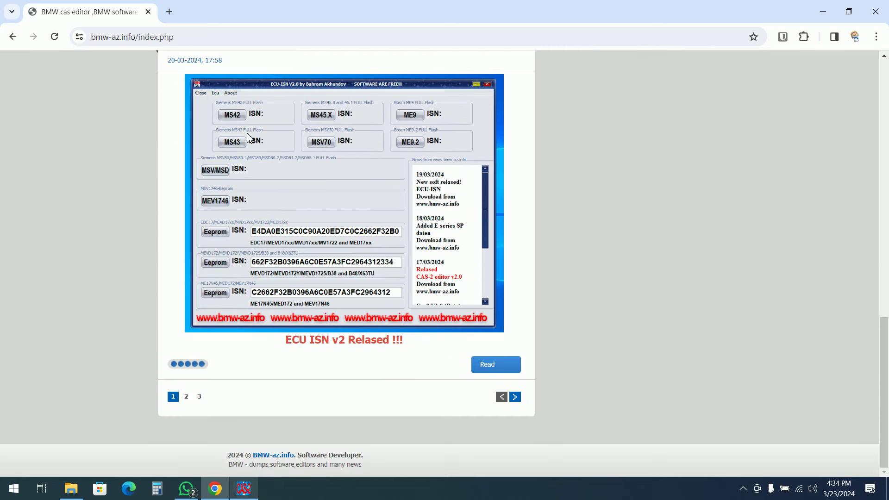
{"action": "scroll", "coordinate": [221, 129], "scroll_direction": "up", "scroll_amount": 7}
{"action": "scroll", "coordinate": [219, 311], "scroll_direction": "up", "scroll_amount": 9}
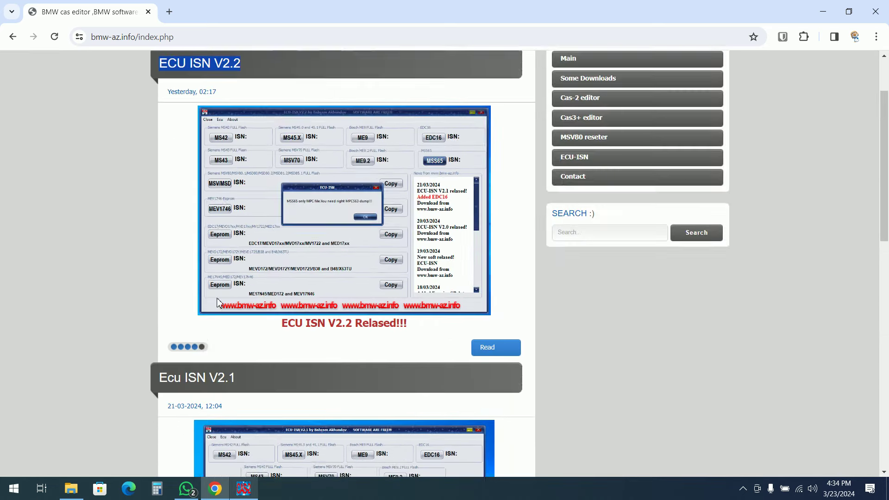
{"action": "scroll", "coordinate": [226, 189], "scroll_direction": "down", "scroll_amount": 3}
{"action": "scroll", "coordinate": [230, 305], "scroll_direction": "down", "scroll_amount": 10}
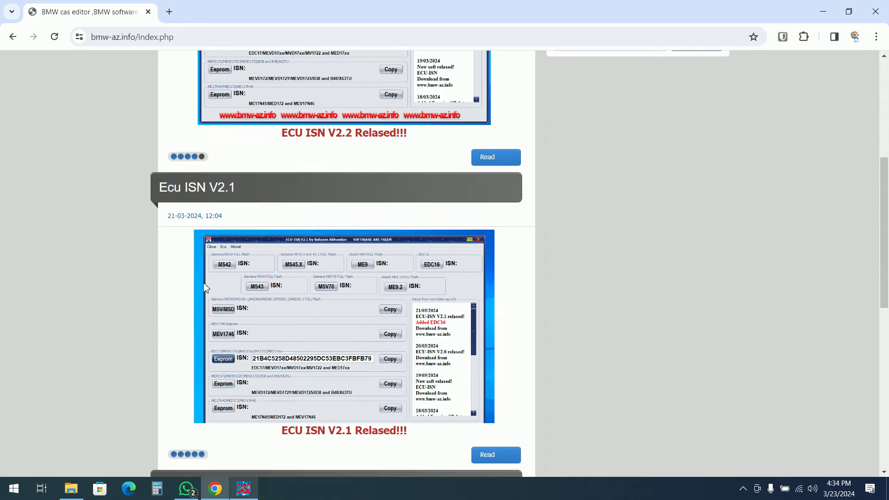
{"action": "left_click", "coordinate": [187, 455]}
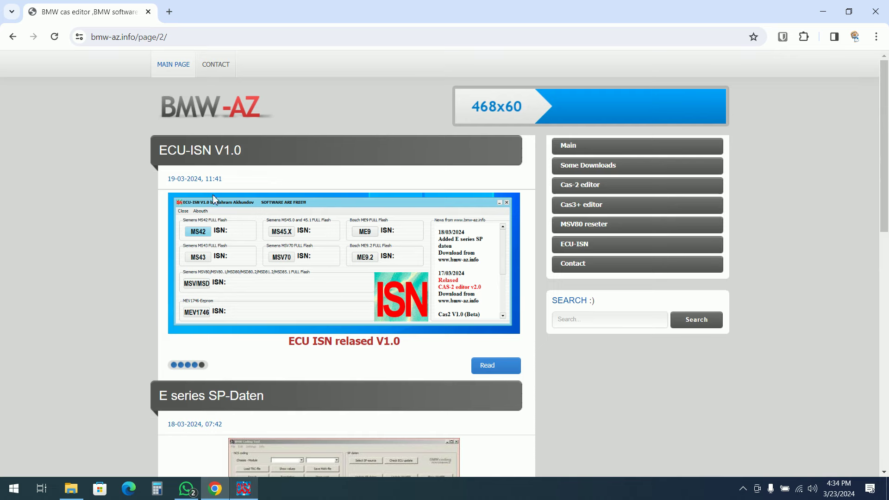
Read the BMW CAS2 editor V2.0 article, return to the main page, and minimize the browser.
{"action": "scroll", "coordinate": [259, 204], "scroll_direction": "down", "scroll_amount": 9}
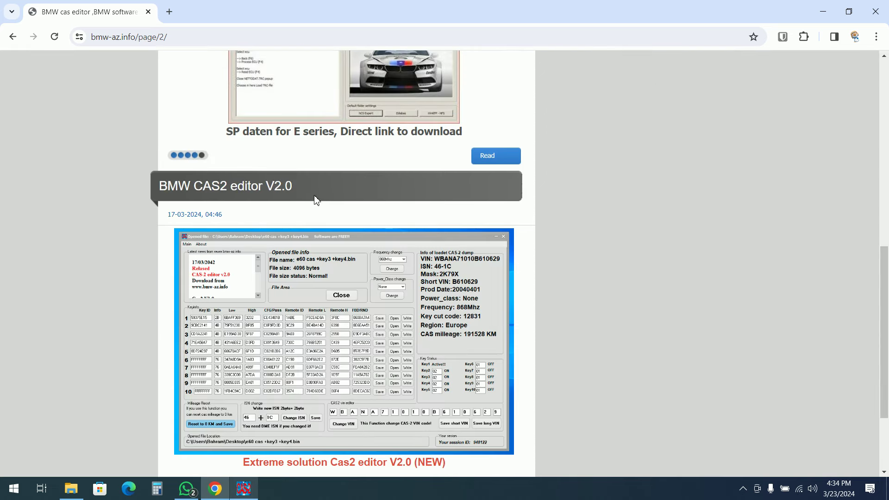
{"action": "scroll", "coordinate": [326, 204], "scroll_direction": "down", "scroll_amount": 2}
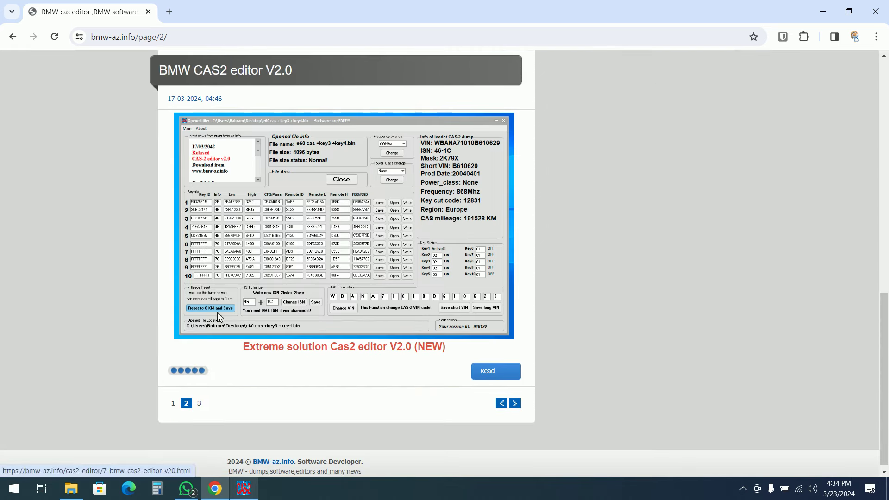
{"action": "left_click_drag", "start_coordinate": [516, 384], "coordinate": [488, 368]}
{"action": "left_click", "coordinate": [488, 369]}
{"action": "scroll", "coordinate": [467, 269], "scroll_direction": "down", "scroll_amount": 3}
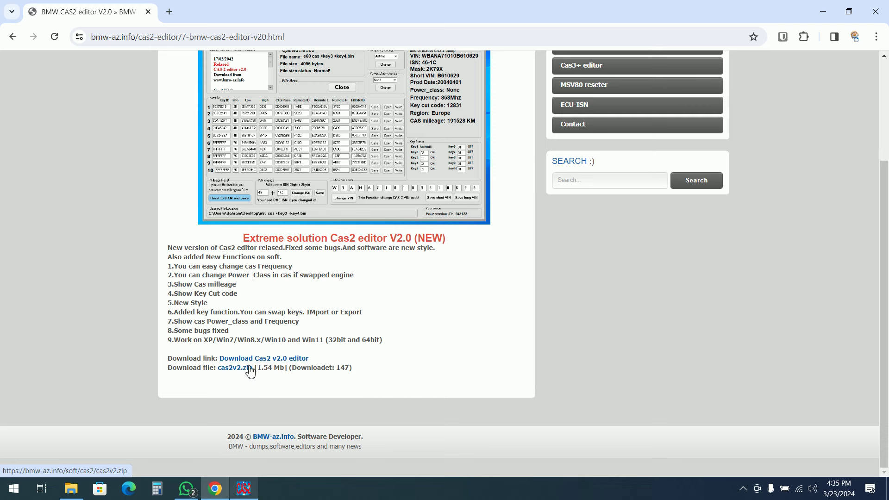
{"action": "scroll", "coordinate": [296, 217], "scroll_direction": "up", "scroll_amount": 3}
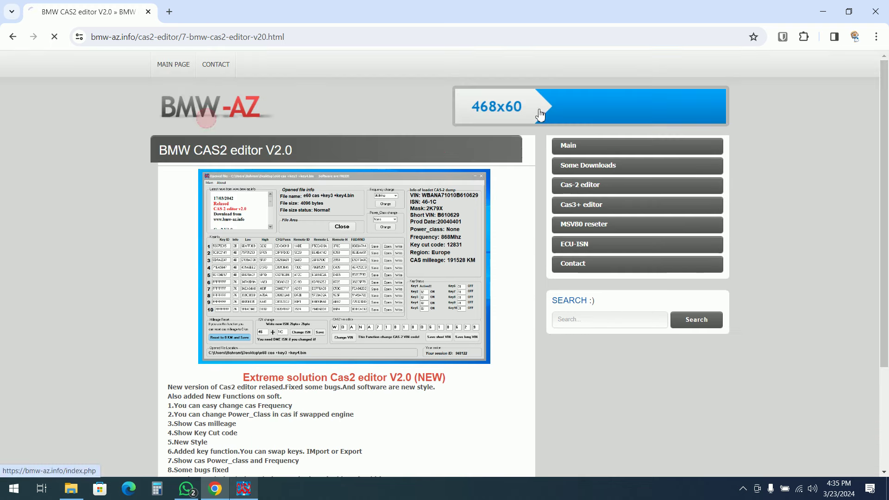
{"action": "left_click", "coordinate": [207, 113]}
{"action": "left_click", "coordinate": [822, 11]}
Load CAS2_2K79X_EEPROM.bin and confirm backup-original-cas.bin appeared in BMW_APPS.
{"action": "left_click_drag", "start_coordinate": [458, 73], "coordinate": [476, 53]}
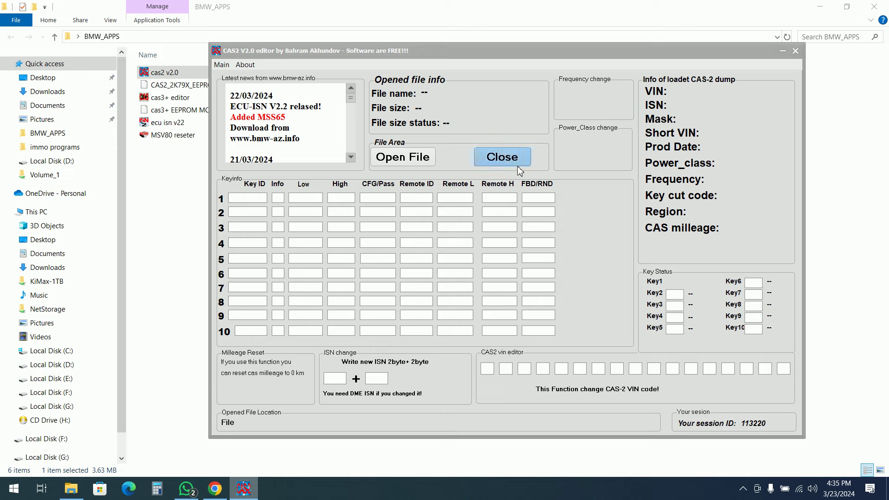
{"action": "left_click", "coordinate": [405, 158]}
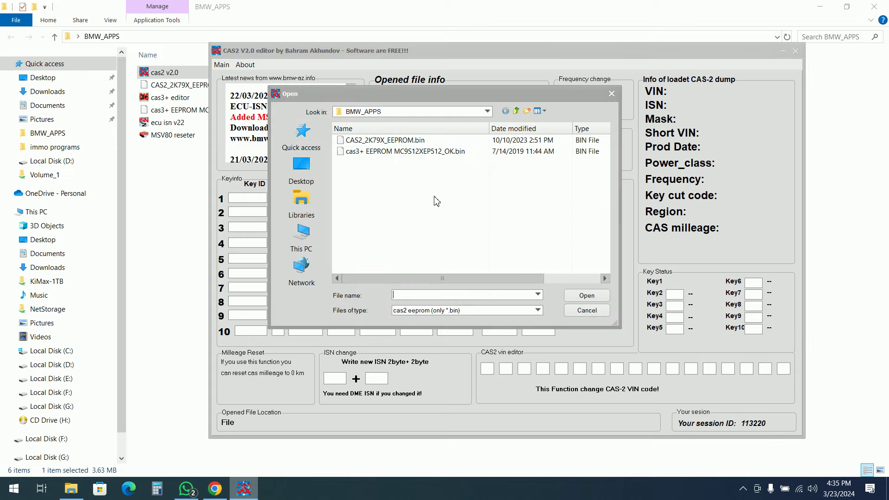
{"action": "double_click", "coordinate": [370, 140]}
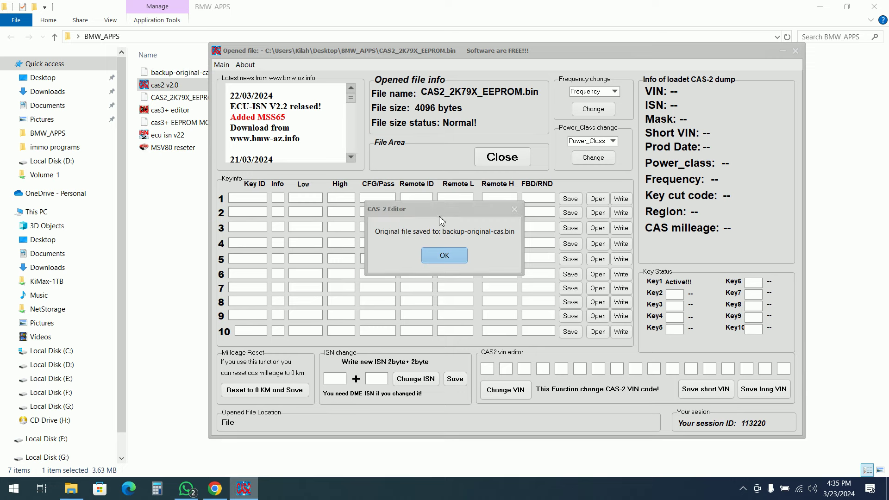
{"action": "left_click", "coordinate": [446, 254]}
{"action": "left_click", "coordinate": [146, 237]}
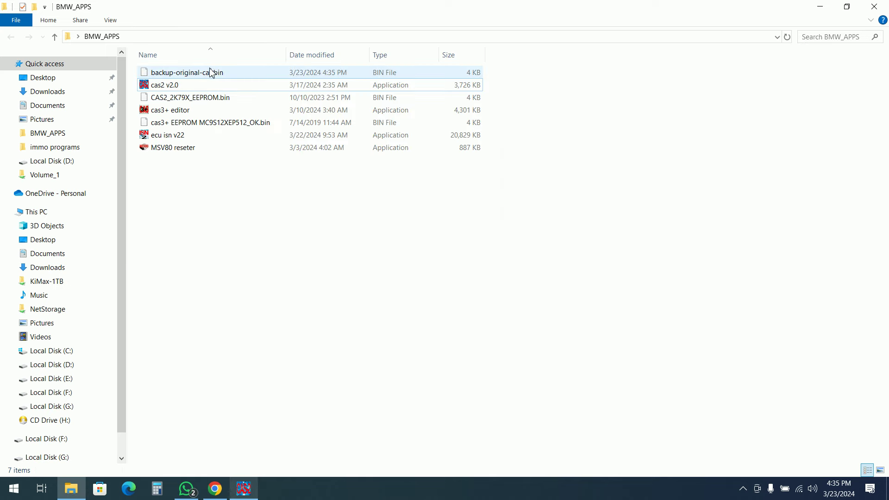
{"action": "left_click", "coordinate": [244, 488]}
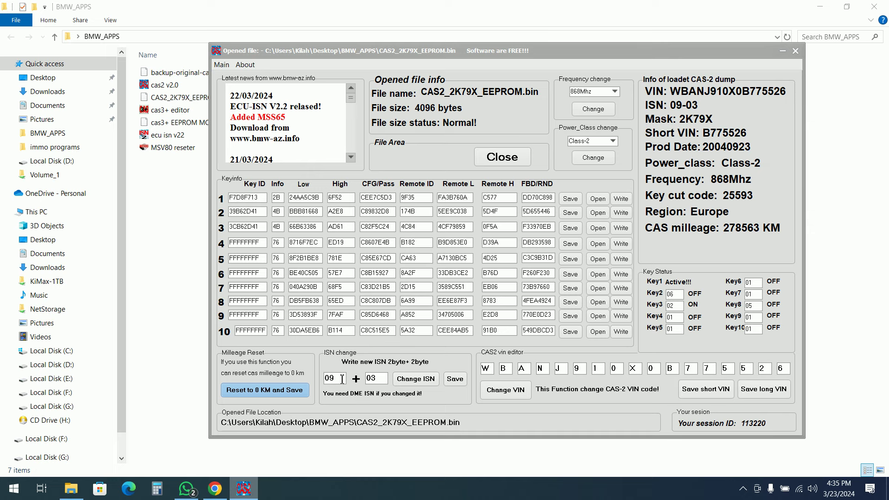
{"action": "double_click", "coordinate": [376, 378]}
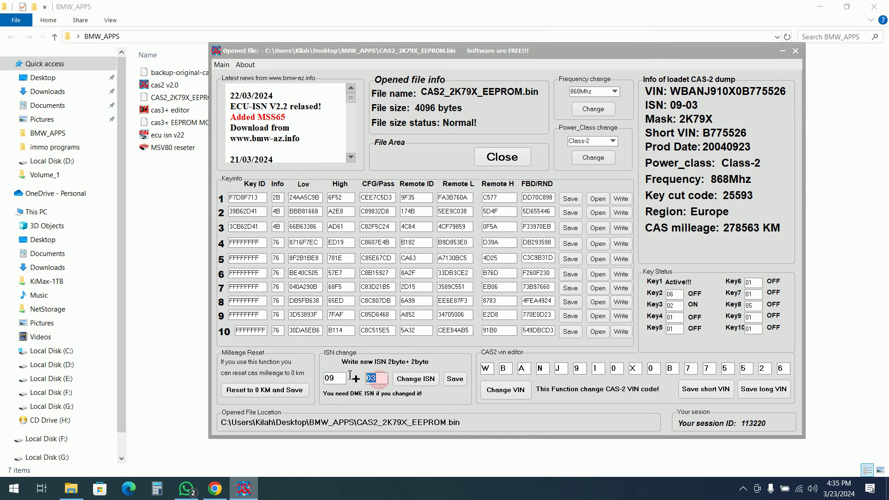
{"action": "left_click", "coordinate": [490, 370]}
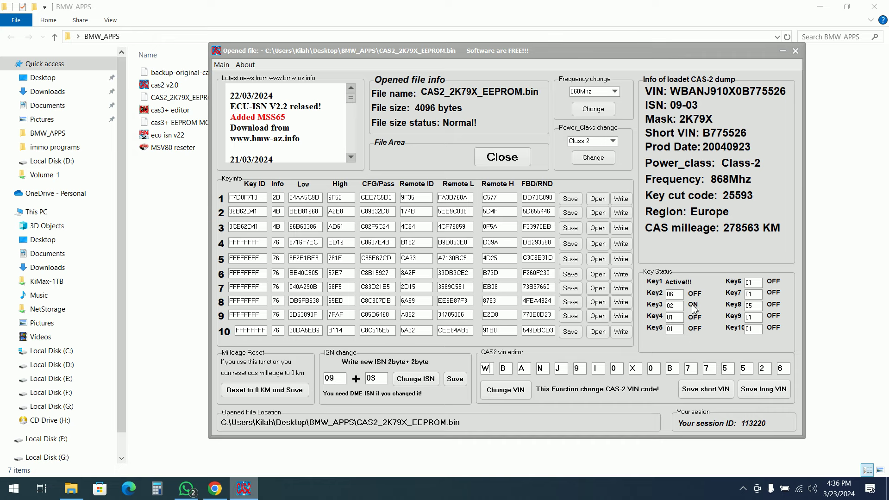
{"action": "double_click", "coordinate": [673, 306]}
{"action": "double_click", "coordinate": [680, 294]}
{"action": "double_click", "coordinate": [679, 306]}
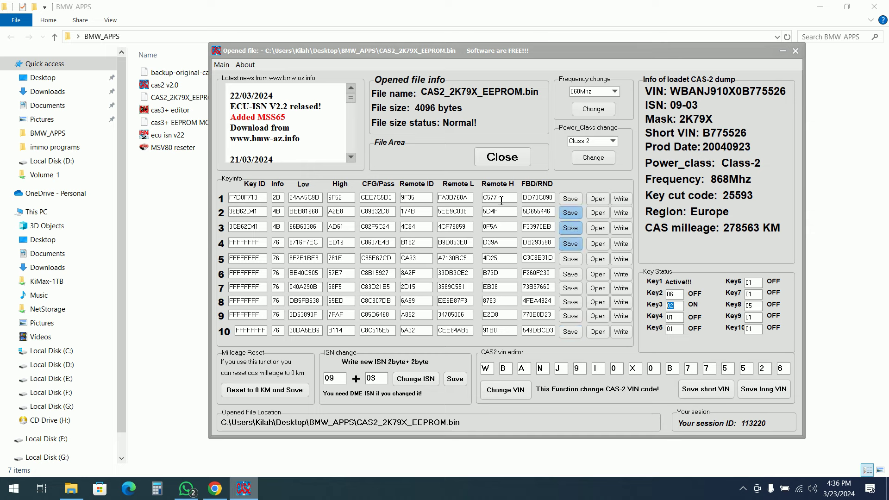
{"action": "left_click", "coordinate": [314, 133]}
{"action": "scroll", "coordinate": [314, 133], "scroll_direction": "down", "scroll_amount": 1}
View the program's developer information from the About menu, then close it.
{"action": "scroll", "coordinate": [314, 133], "scroll_direction": "down", "scroll_amount": 6}
{"action": "scroll", "coordinate": [314, 133], "scroll_direction": "up", "scroll_amount": 1}
{"action": "scroll", "coordinate": [314, 133], "scroll_direction": "up", "scroll_amount": 3}
{"action": "left_click", "coordinate": [245, 64]}
{"action": "mouse_move", "coordinate": [234, 68]}
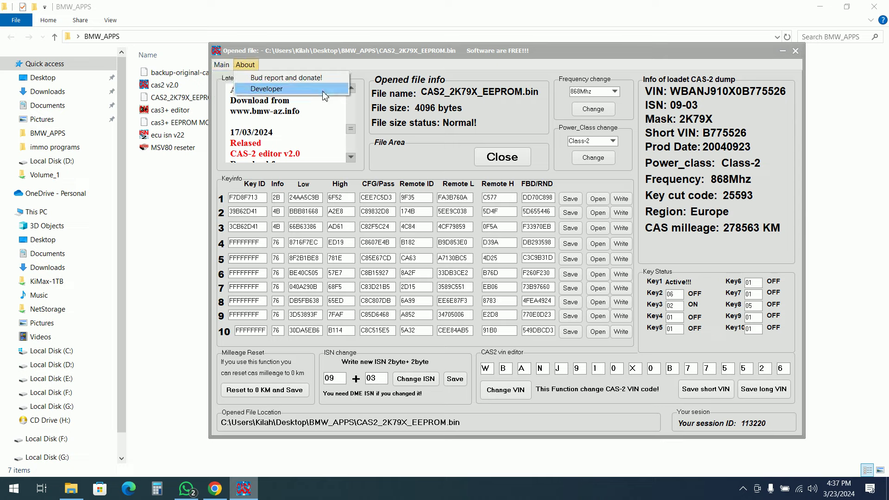
{"action": "left_click", "coordinate": [323, 92]}
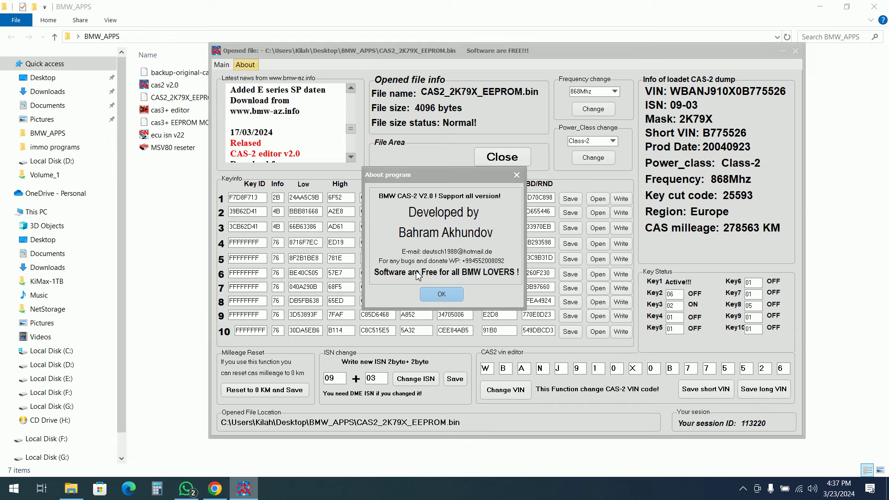
{"action": "left_click", "coordinate": [440, 295]}
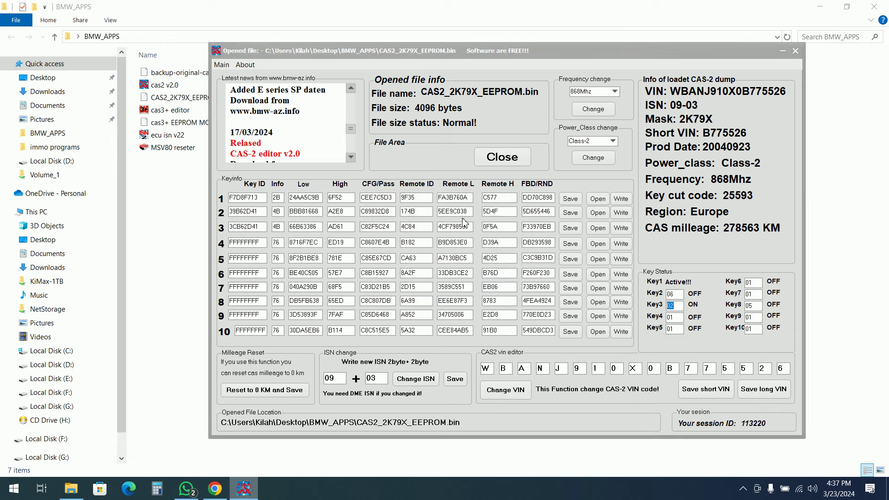
Show the Bug report and donate information and dismiss it.
{"action": "left_click", "coordinate": [244, 65]}
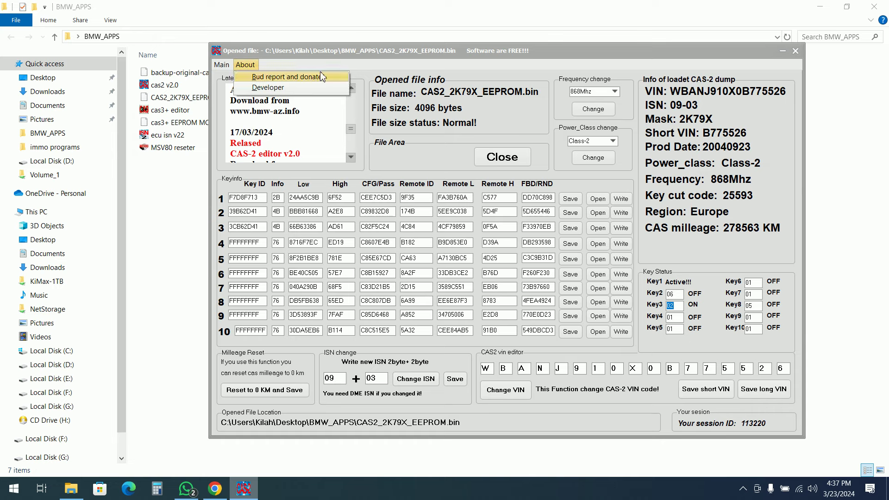
{"action": "left_click", "coordinate": [516, 116]}
{"action": "left_click", "coordinate": [324, 119]}
{"action": "scroll", "coordinate": [331, 121], "scroll_direction": "up", "scroll_amount": 5}
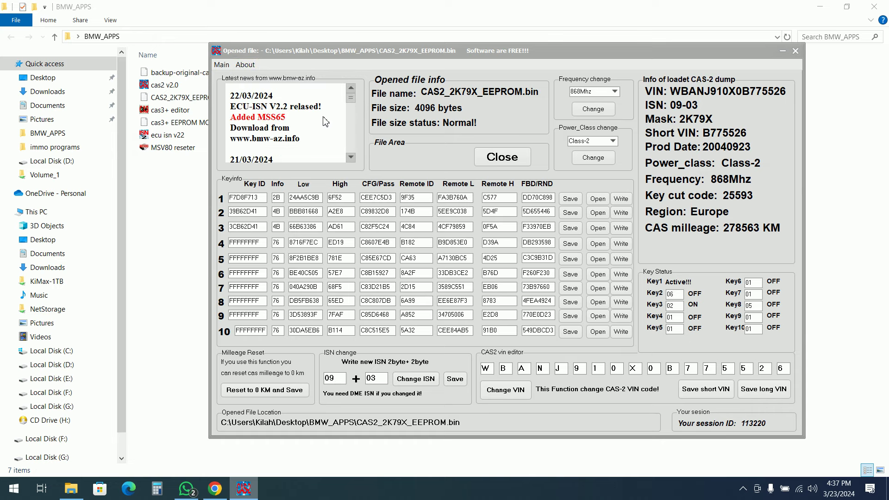
{"action": "left_click", "coordinate": [254, 67]}
{"action": "left_click", "coordinate": [278, 78]}
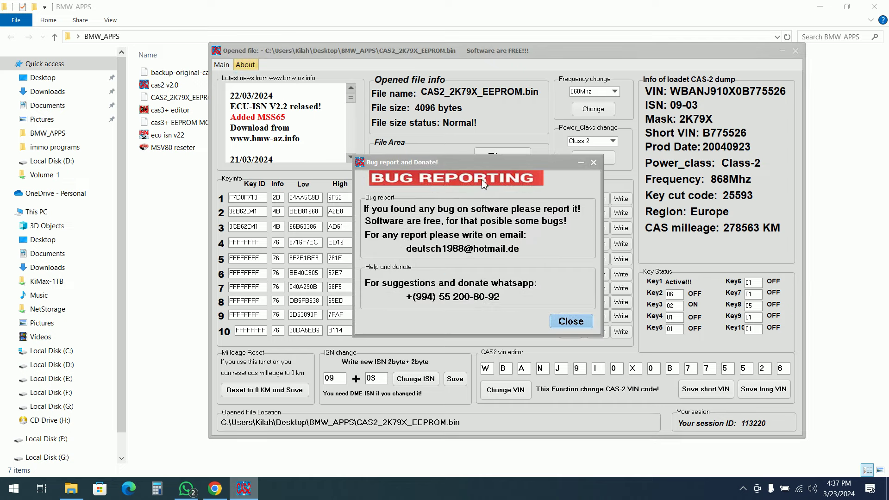
{"action": "left_click", "coordinate": [574, 323]}
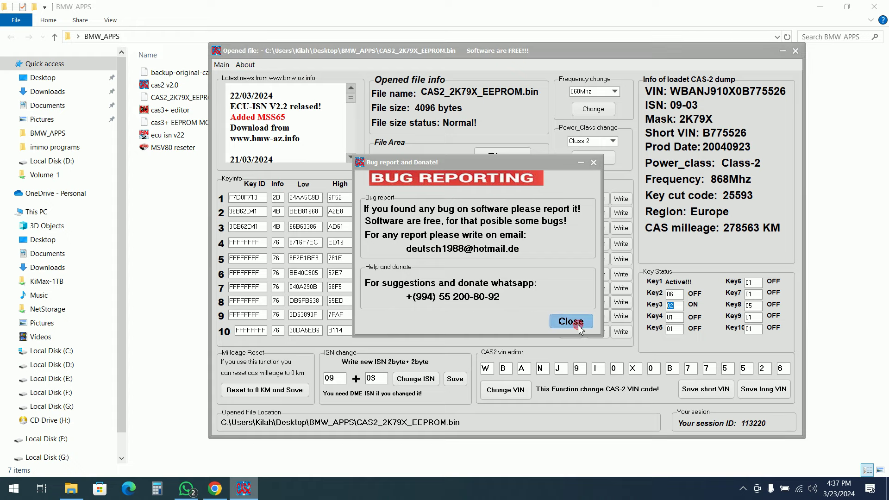
Close CAS2, launch cas3+ editor, and load cas3+ EEPROM MC9S12XEP512_OK.bin.
{"action": "left_click", "coordinate": [798, 52]}
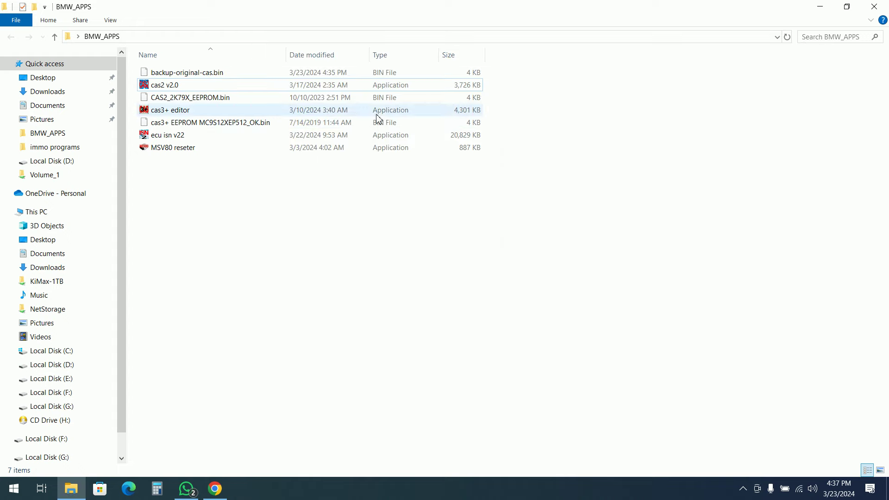
{"action": "left_click", "coordinate": [194, 113]}
{"action": "double_click", "coordinate": [195, 113]}
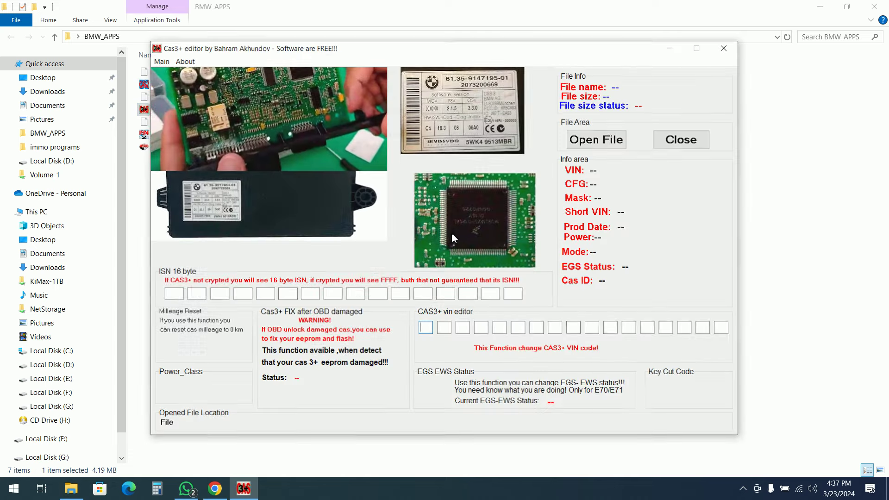
{"action": "left_click_drag", "start_coordinate": [375, 55], "coordinate": [474, 52]}
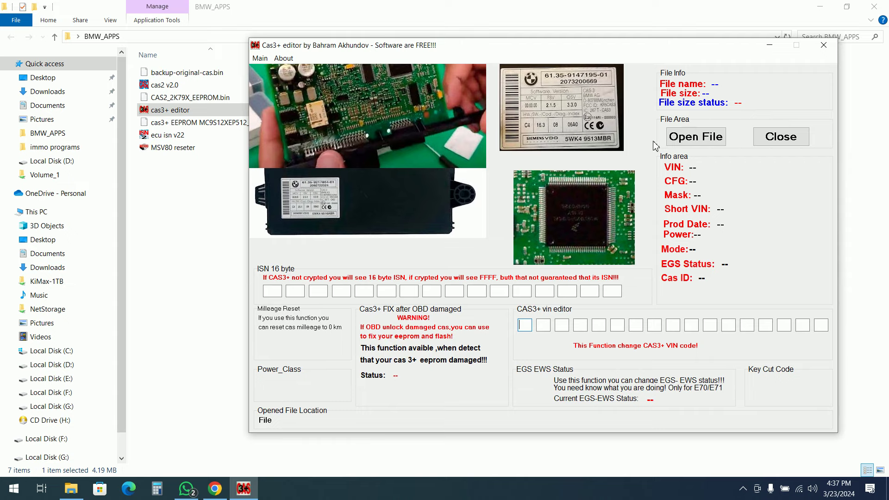
{"action": "left_click", "coordinate": [692, 138]}
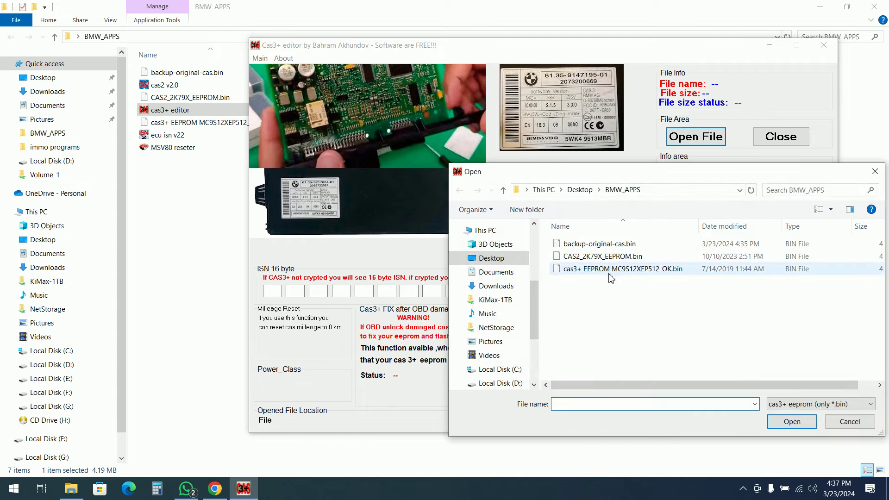
{"action": "double_click", "coordinate": [579, 272]}
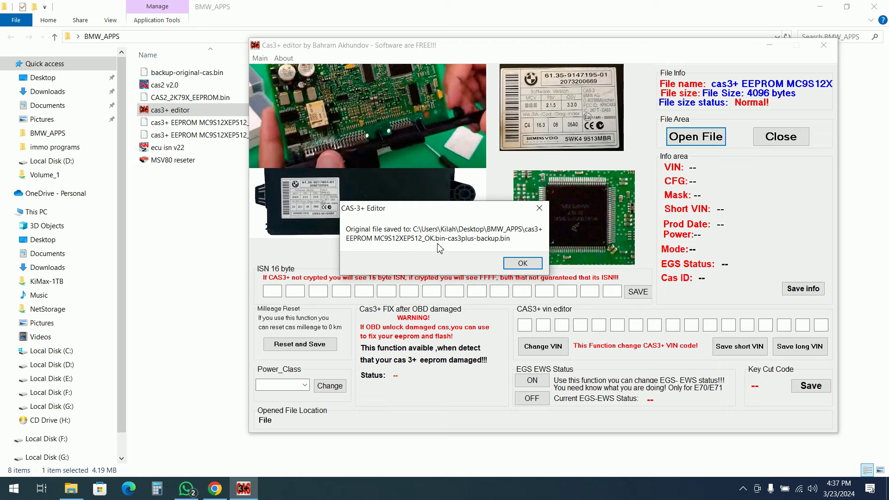
{"action": "left_click", "coordinate": [520, 261]}
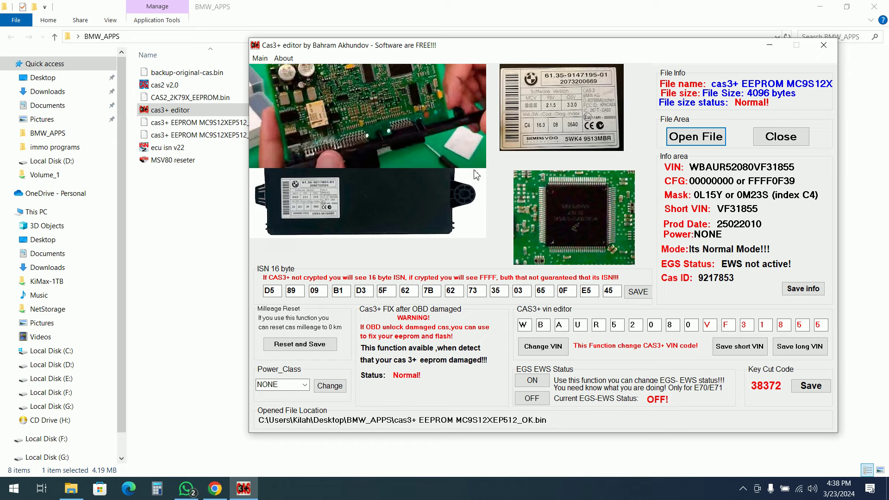
{"action": "left_click", "coordinate": [280, 58]}
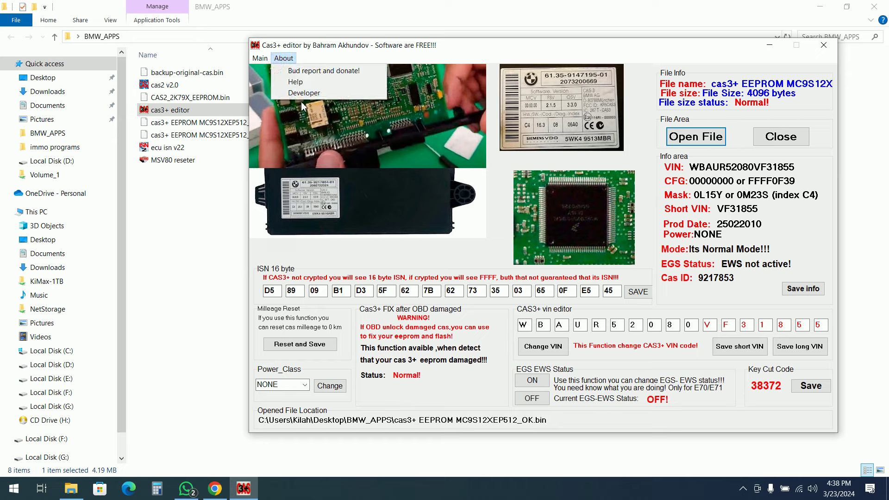
{"action": "left_click", "coordinate": [343, 83]}
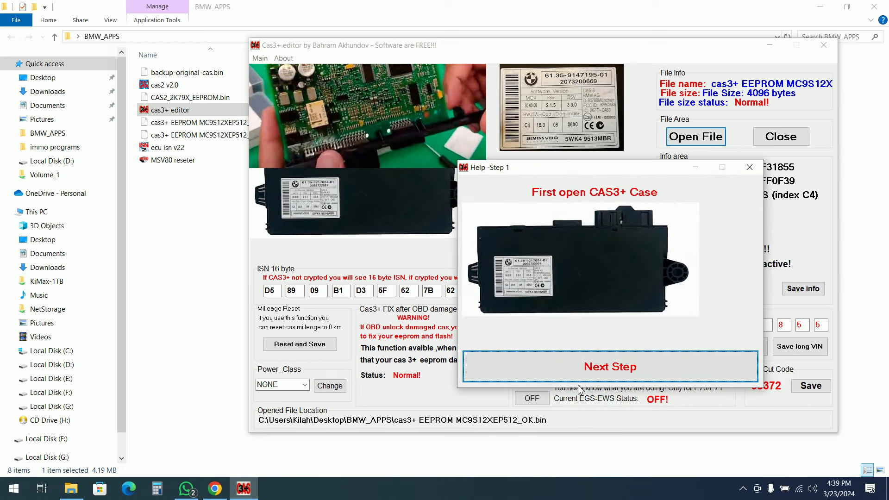
{"action": "left_click", "coordinate": [620, 366]}
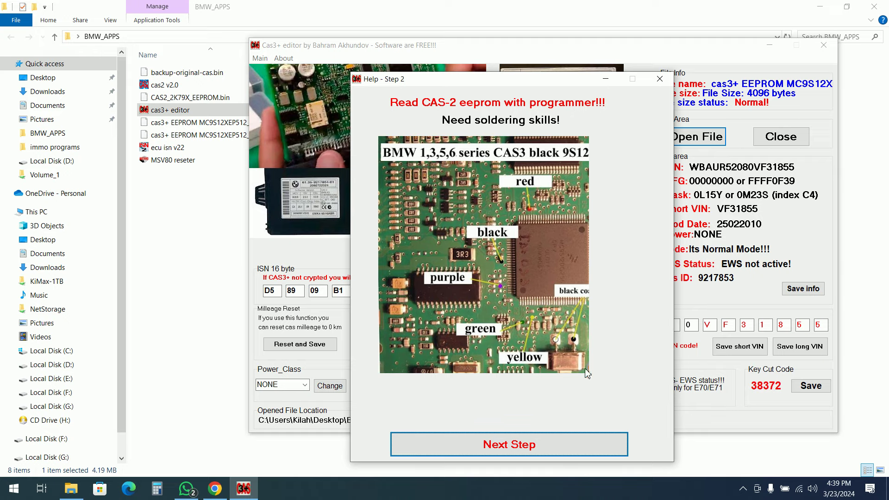
{"action": "left_click", "coordinate": [562, 451]}
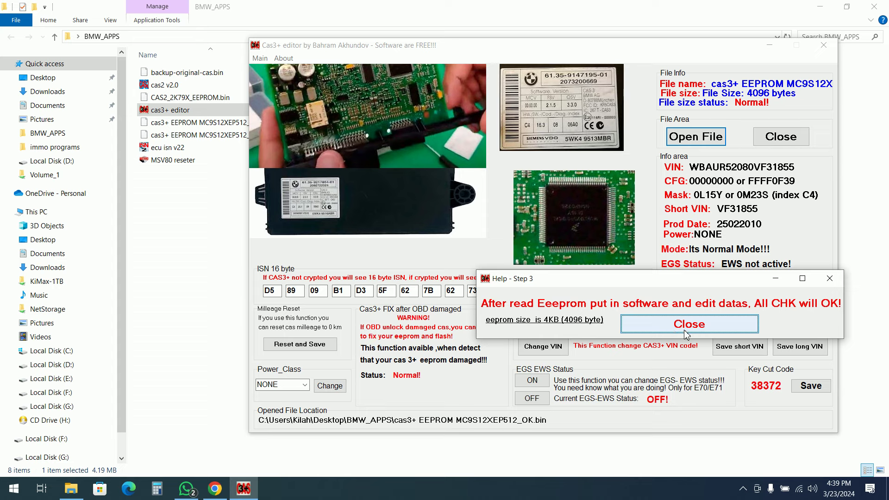
{"action": "left_click", "coordinate": [686, 332]}
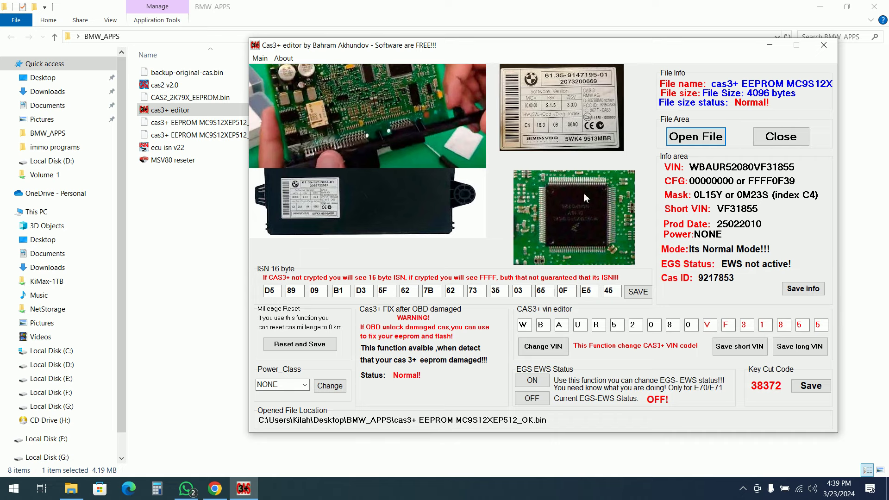
{"action": "left_click", "coordinate": [284, 58]}
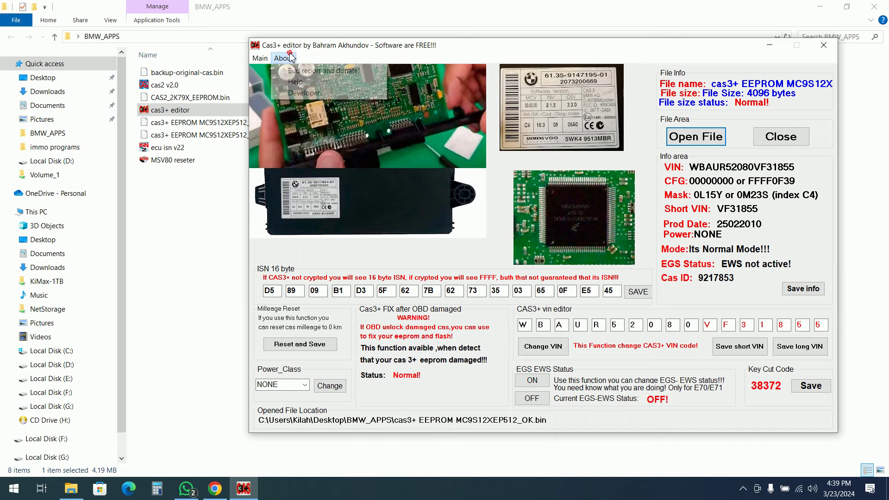
{"action": "left_click", "coordinate": [296, 82]}
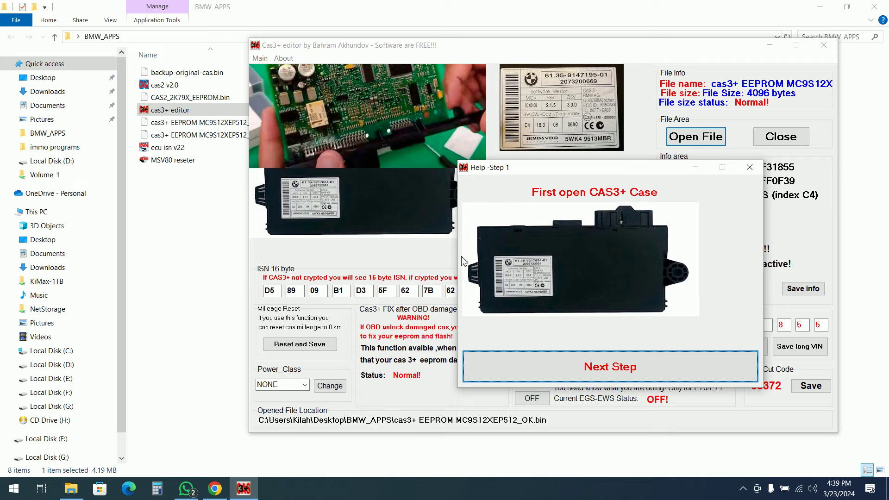
{"action": "left_click", "coordinate": [592, 368]}
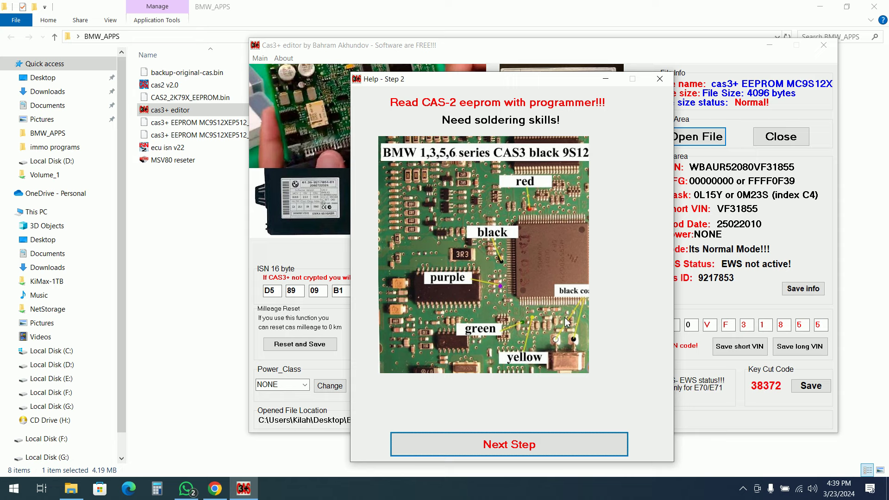
{"action": "left_click", "coordinate": [533, 449]}
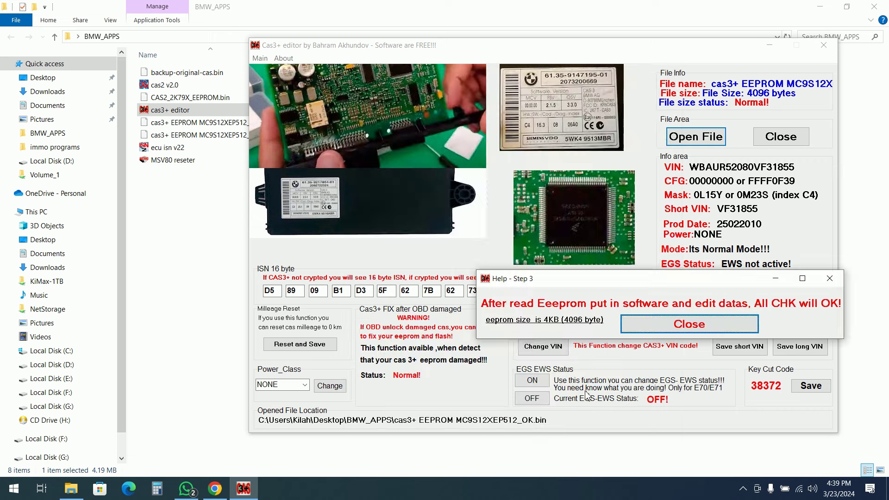
{"action": "left_click", "coordinate": [692, 324]}
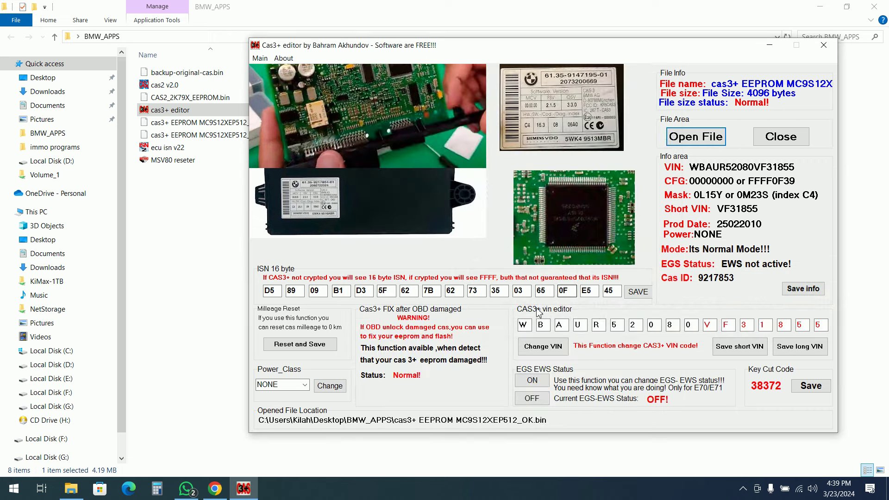
Keep power class at None, switch EGS-EWS status to ON, and confirm the file save.
{"action": "left_click", "coordinate": [305, 386]}
{"action": "left_click", "coordinate": [392, 389]}
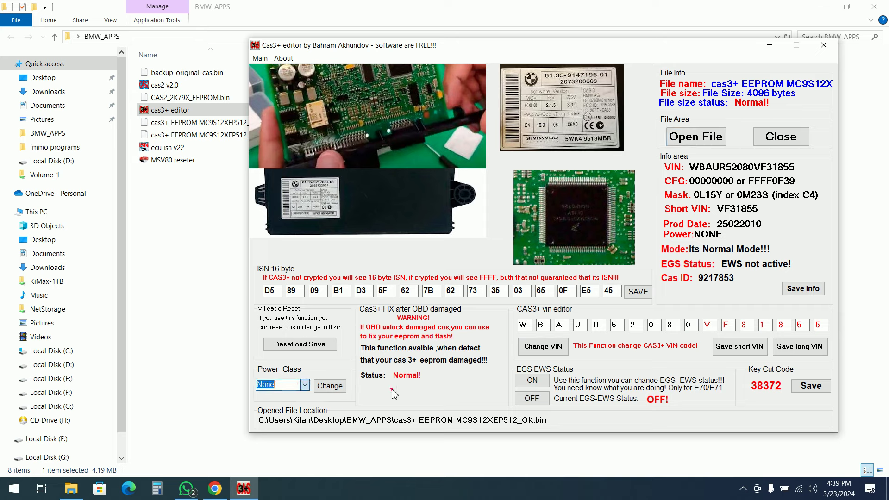
{"action": "left_click", "coordinate": [532, 381]}
{"action": "key", "text": "Return"}
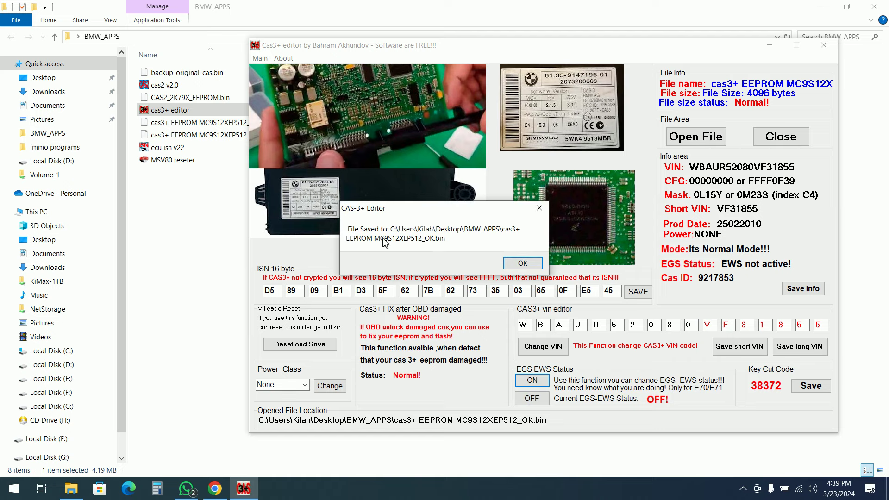
{"action": "left_click", "coordinate": [514, 262]}
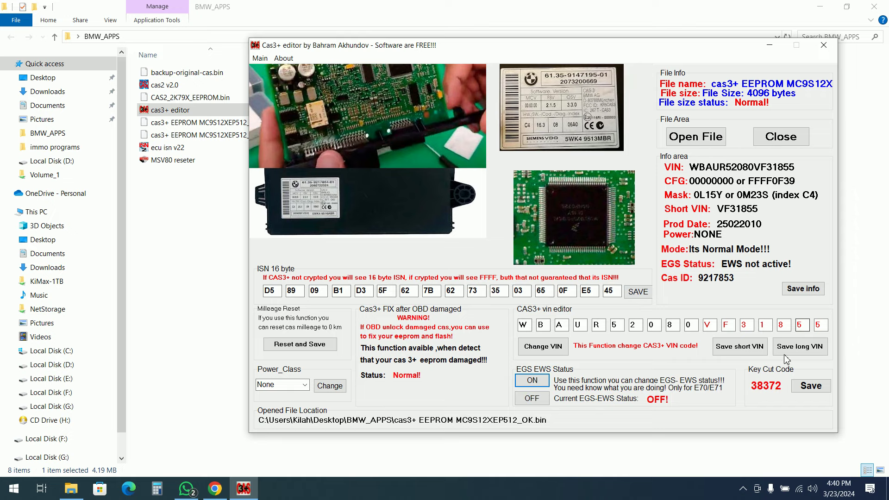
Try opening the cas3plus backup dump, dismiss the file-in-use error, and close the editor.
{"action": "left_click", "coordinate": [690, 138]}
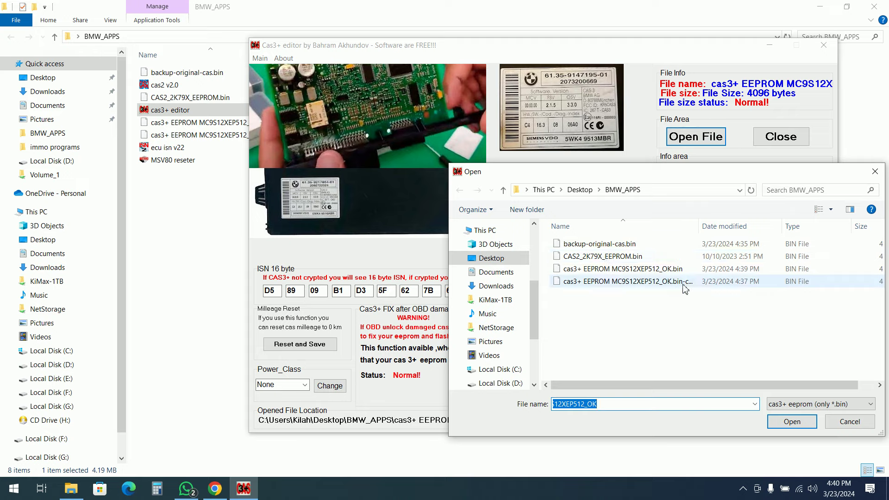
{"action": "double_click", "coordinate": [698, 226]}
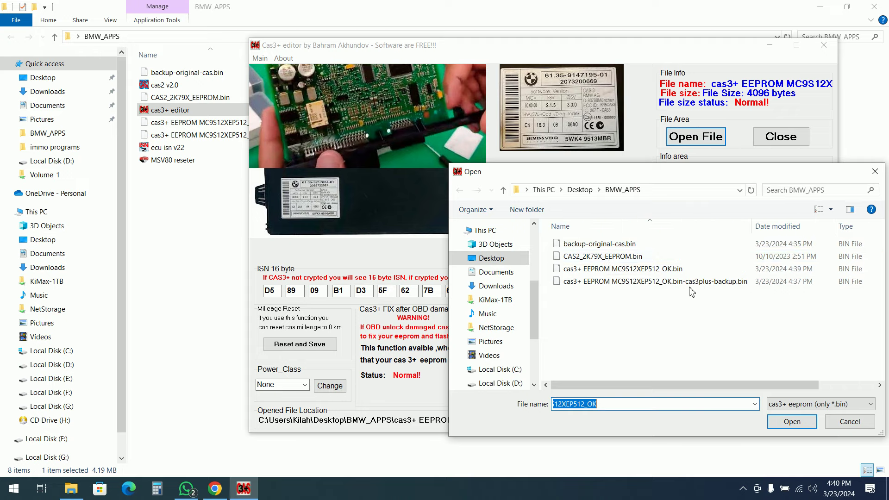
{"action": "double_click", "coordinate": [647, 269]}
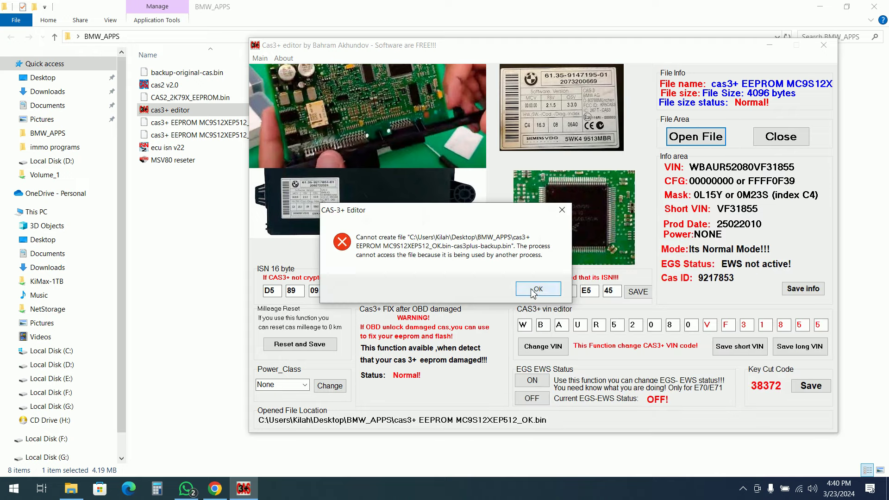
{"action": "left_click", "coordinate": [533, 291]}
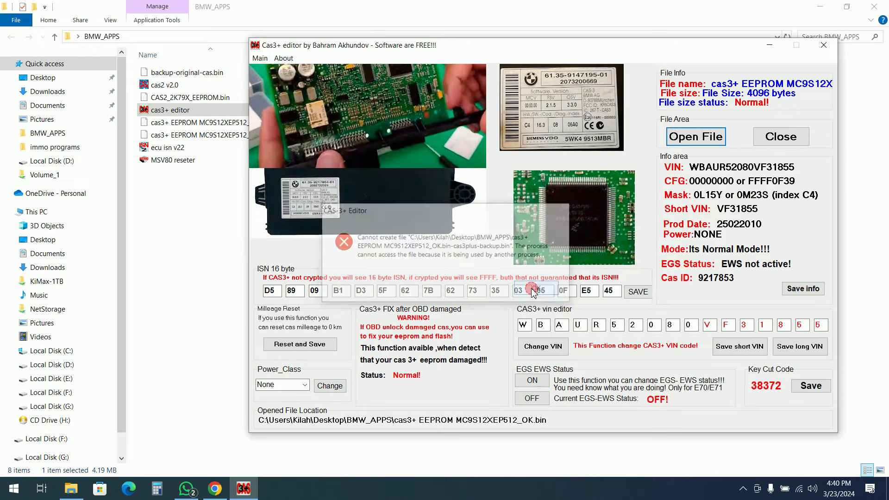
{"action": "left_click", "coordinate": [784, 139]}
Relaunch cas3+ editor, reload MC9S12XEP512_OK.bin showing EGS-EWS ON, then close it.
{"action": "left_click", "coordinate": [521, 267]}
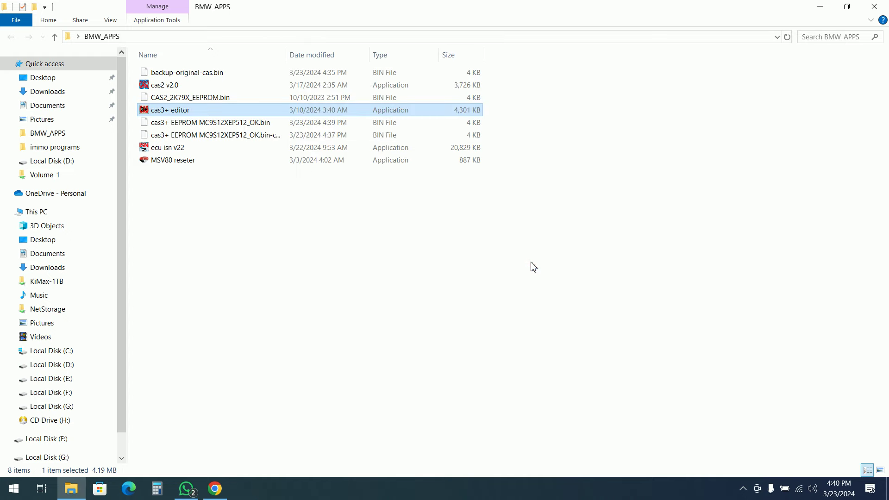
{"action": "double_click", "coordinate": [171, 111]}
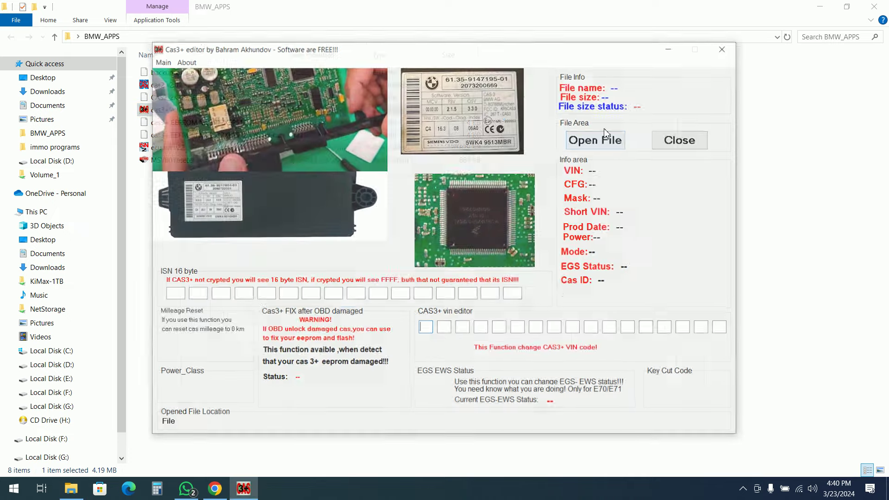
{"action": "left_click", "coordinate": [602, 141]}
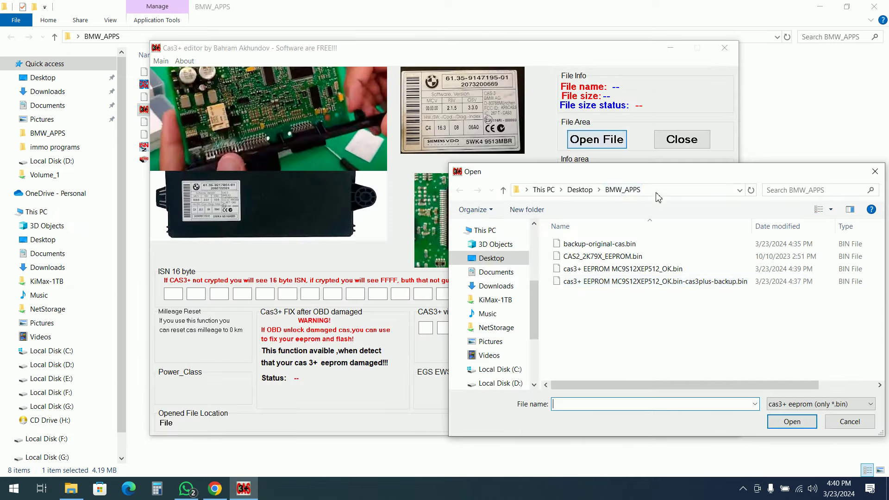
{"action": "double_click", "coordinate": [647, 270]}
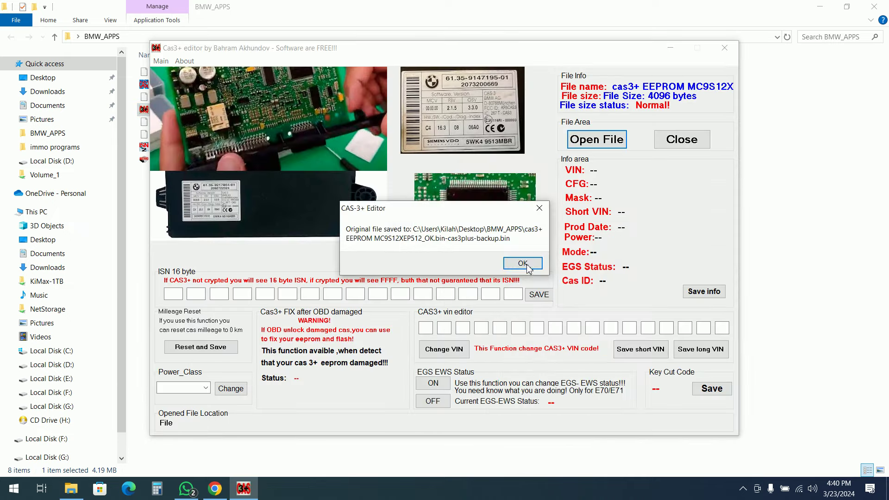
{"action": "left_click", "coordinate": [523, 265]}
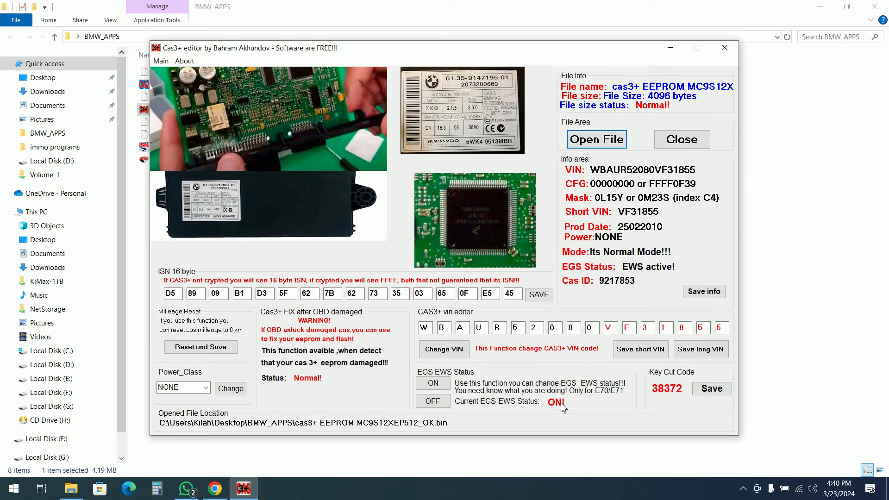
{"action": "left_click", "coordinate": [735, 50]}
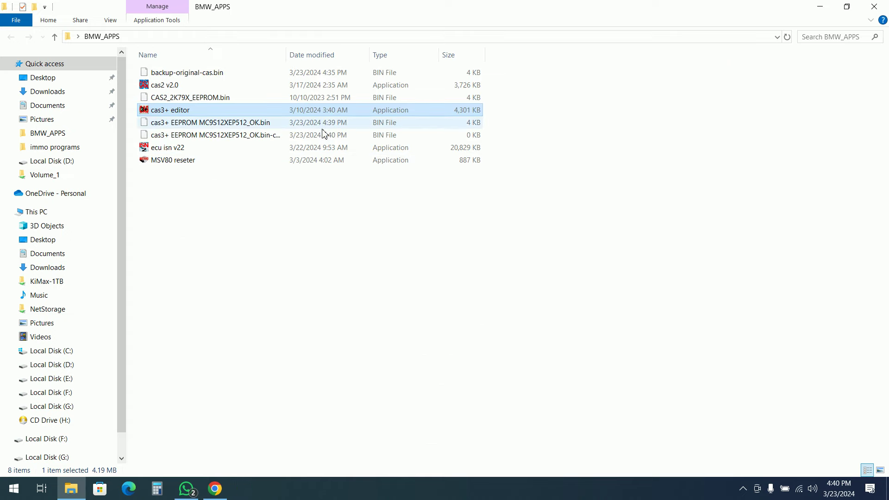
Refresh BMW_APPS, widen the Name column, and inspect the now 4 KB cas3plus backup file.
{"action": "right_click", "coordinate": [285, 215]}
{"action": "left_click", "coordinate": [344, 265]}
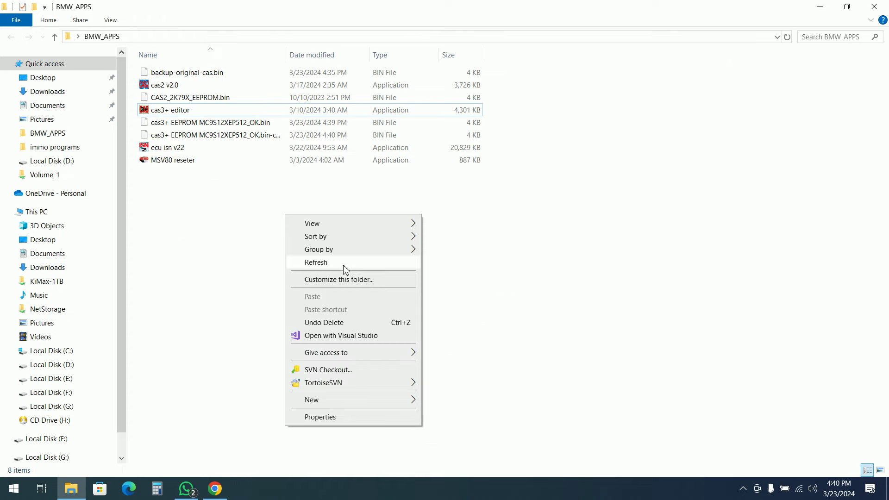
{"action": "left_click_drag", "start_coordinate": [287, 56], "coordinate": [423, 61]}
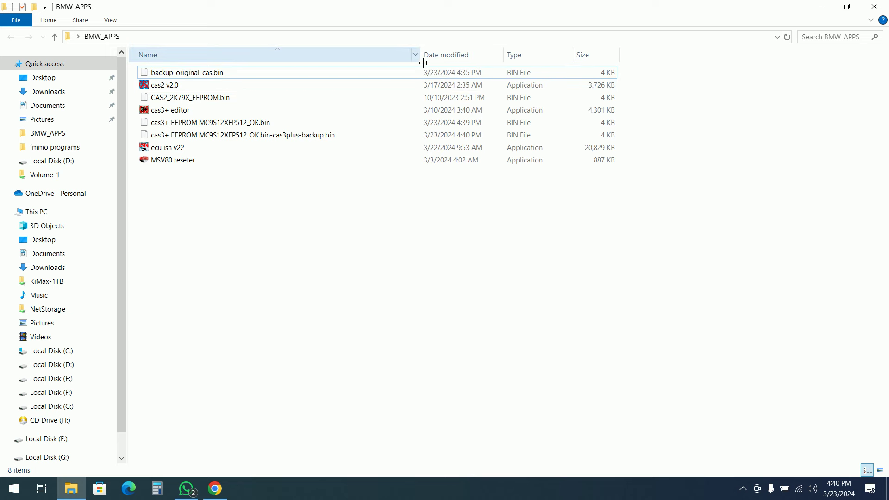
{"action": "left_click", "coordinate": [294, 135]}
{"action": "left_click", "coordinate": [271, 134]}
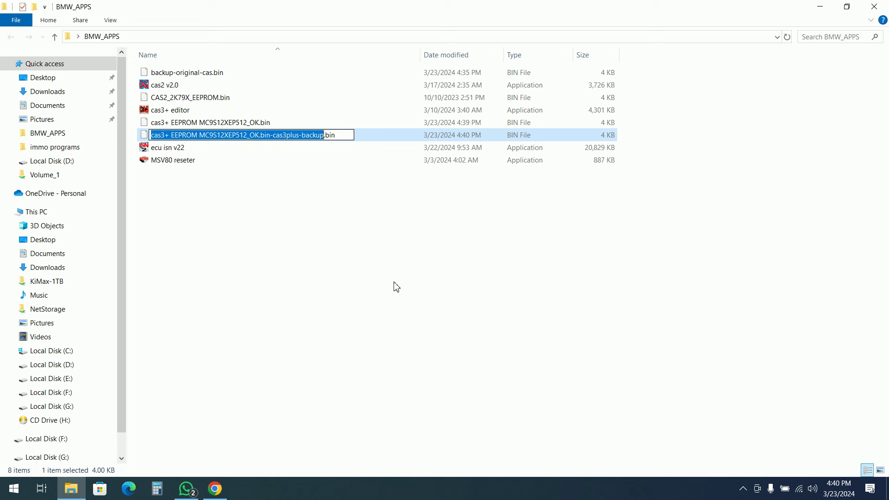
{"action": "left_click", "coordinate": [396, 287]}
{"action": "left_click", "coordinate": [274, 136]}
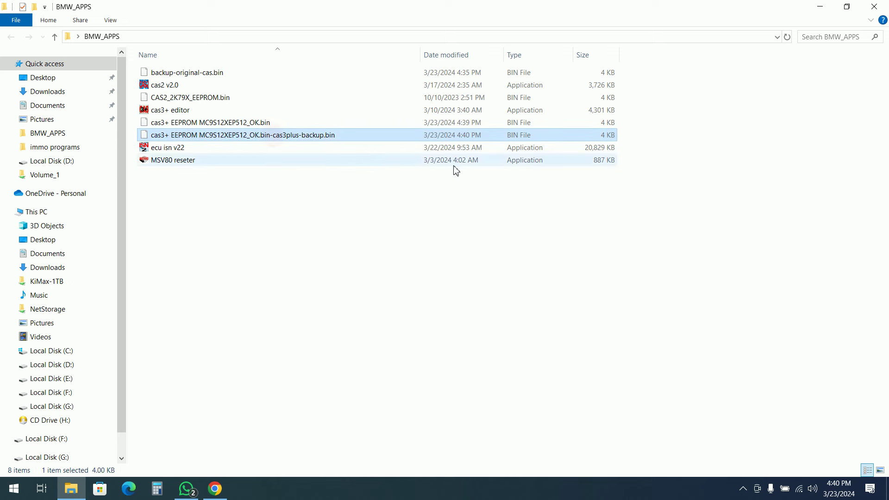
{"action": "left_click", "coordinate": [254, 122]}
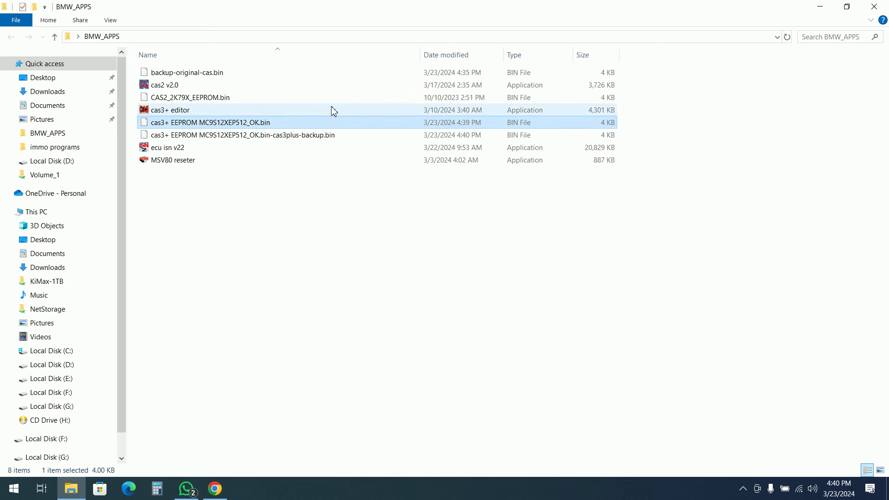
Load the EEPROM .bin dump in Cas3+ editor, accept the backup notice, and close the editor.
{"action": "left_click", "coordinate": [180, 111]}
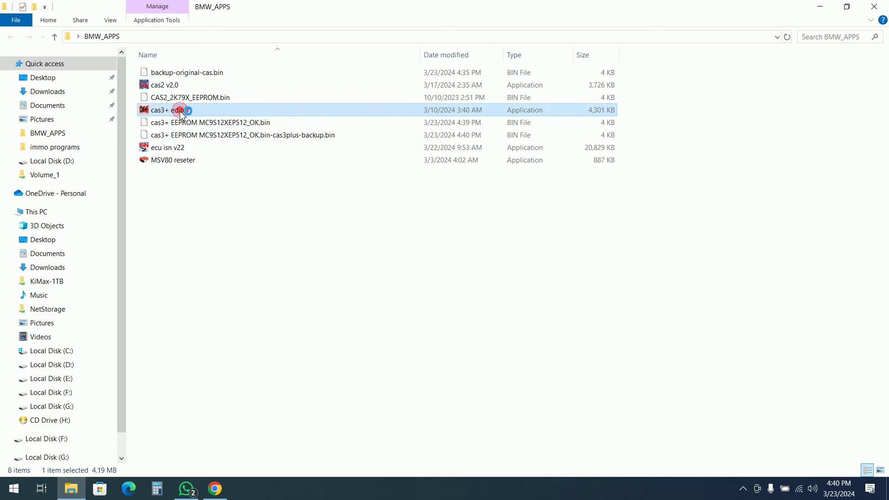
{"action": "left_click", "coordinate": [596, 139]}
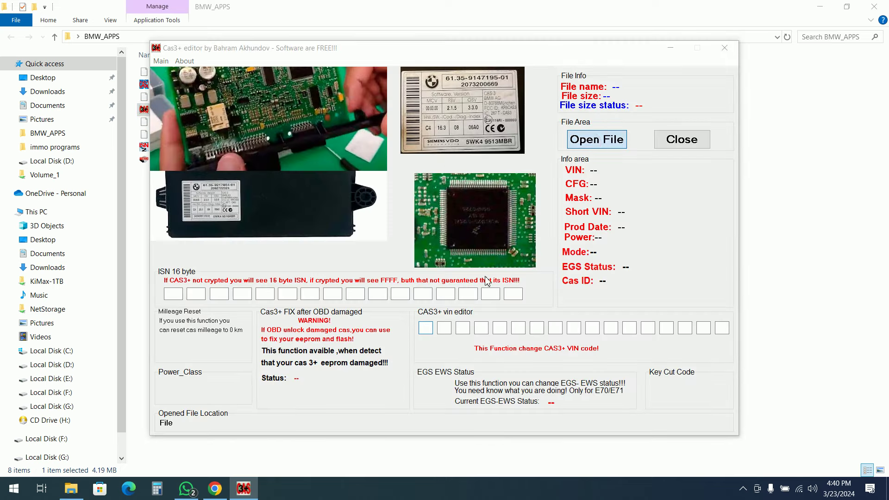
{"action": "double_click", "coordinate": [629, 269]}
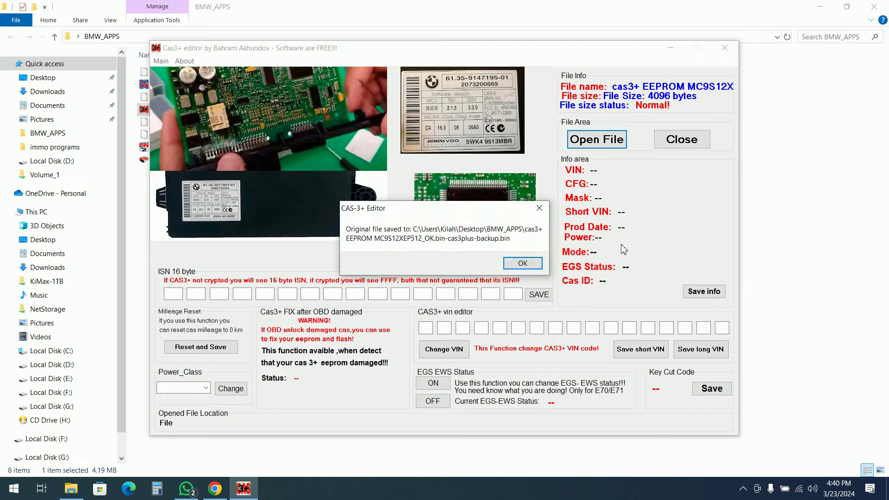
{"action": "left_click", "coordinate": [522, 263]}
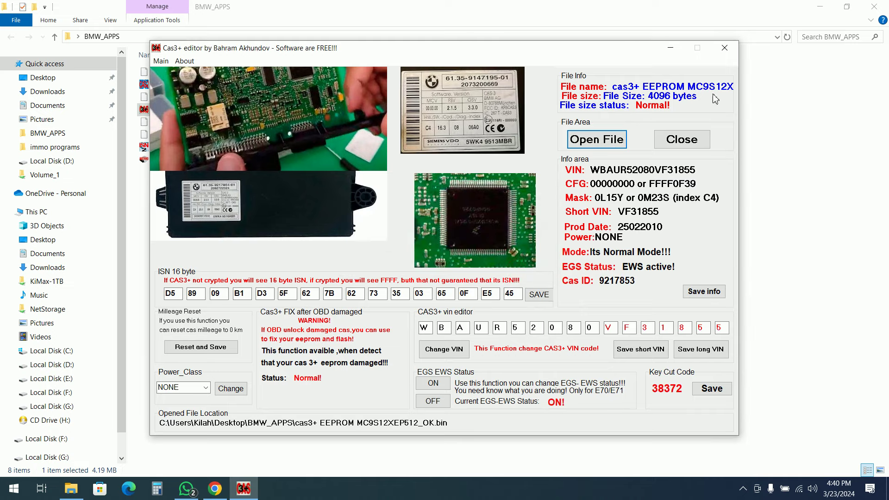
{"action": "left_click", "coordinate": [724, 48]}
Reload MC9S12XEP512_OK.bin with EGS-EWS ON, accept the 4:41 PM backup, and close the editor.
{"action": "left_click_drag", "start_coordinate": [432, 290], "coordinate": [385, 332]}
{"action": "left_click", "coordinate": [286, 135]}
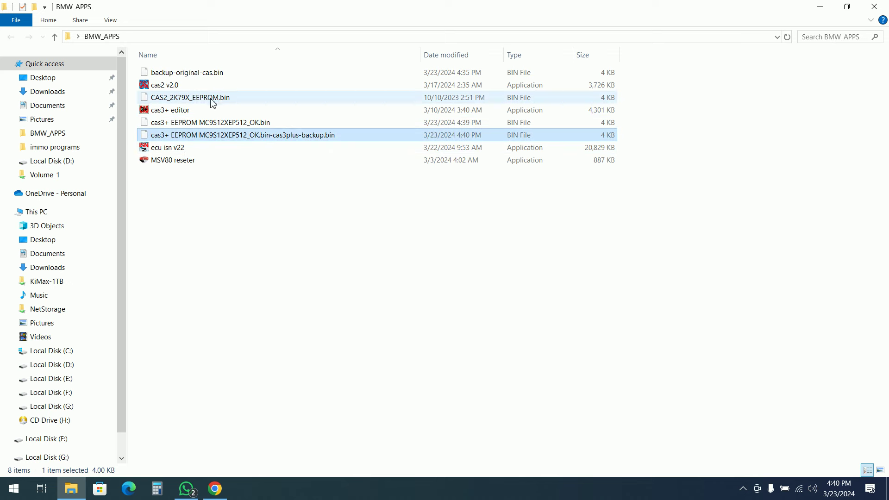
{"action": "double_click", "coordinate": [167, 109]}
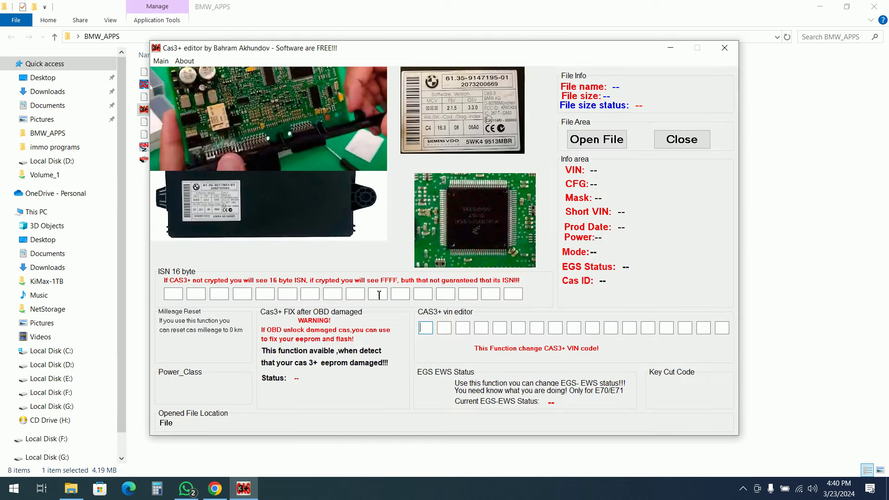
{"action": "left_click", "coordinate": [597, 140]}
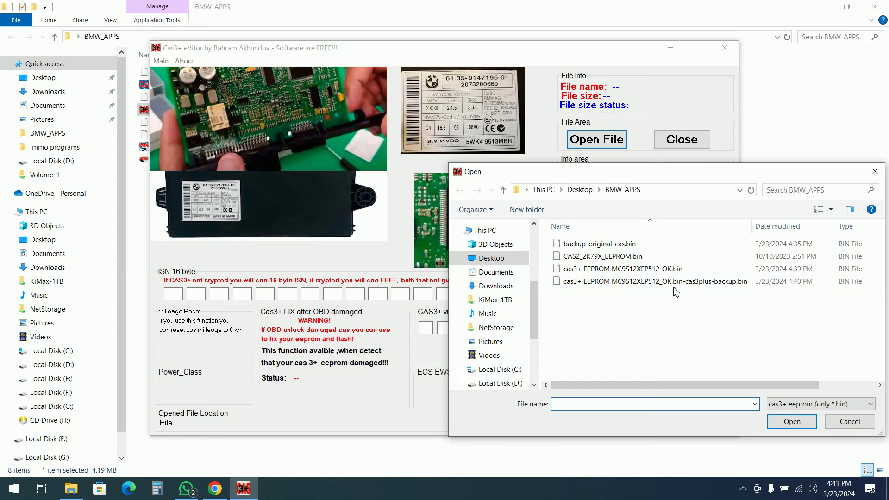
{"action": "double_click", "coordinate": [631, 269]}
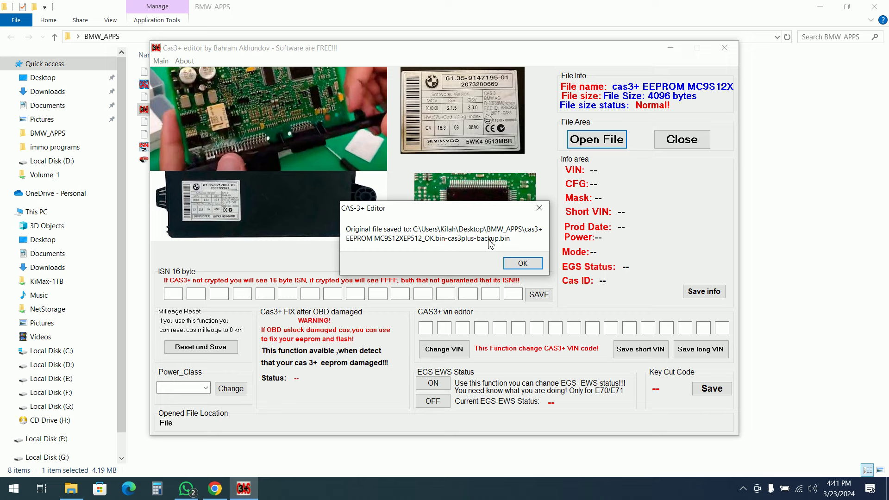
{"action": "left_click", "coordinate": [533, 263]}
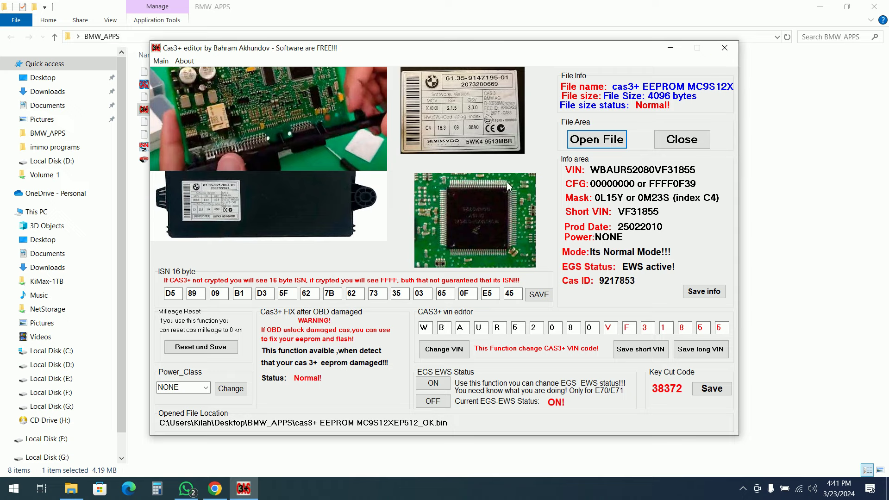
{"action": "left_click", "coordinate": [737, 48]}
{"action": "left_click", "coordinate": [362, 278]}
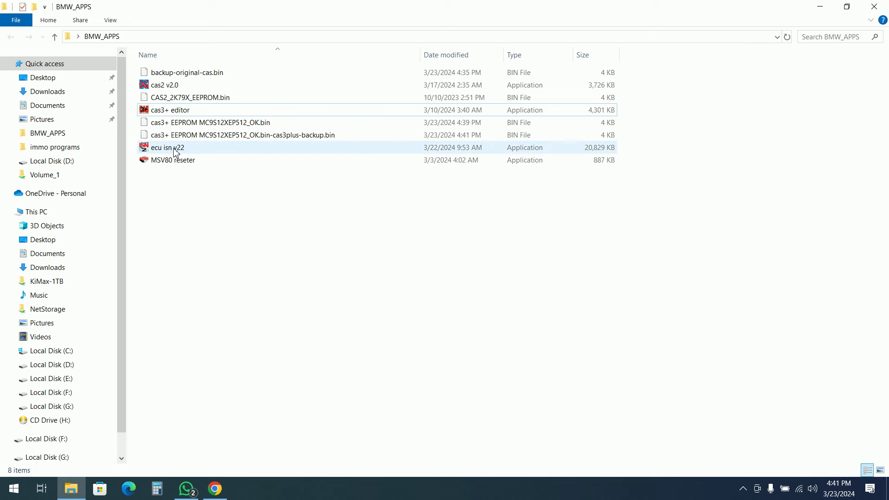
Launch ECU-ISN V2.2 over the BMW_APPS folder and shift its window slightly right.
{"action": "left_click", "coordinate": [303, 248]}
{"action": "left_click", "coordinate": [391, 236]}
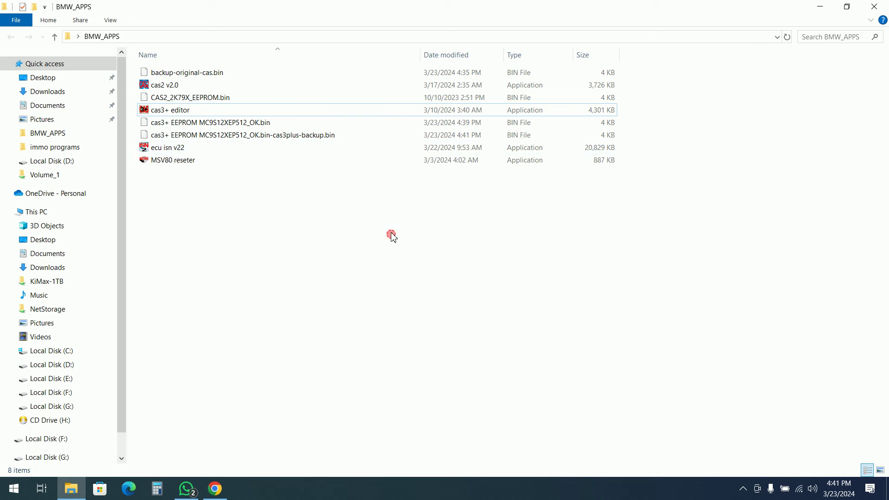
{"action": "double_click", "coordinate": [164, 148]}
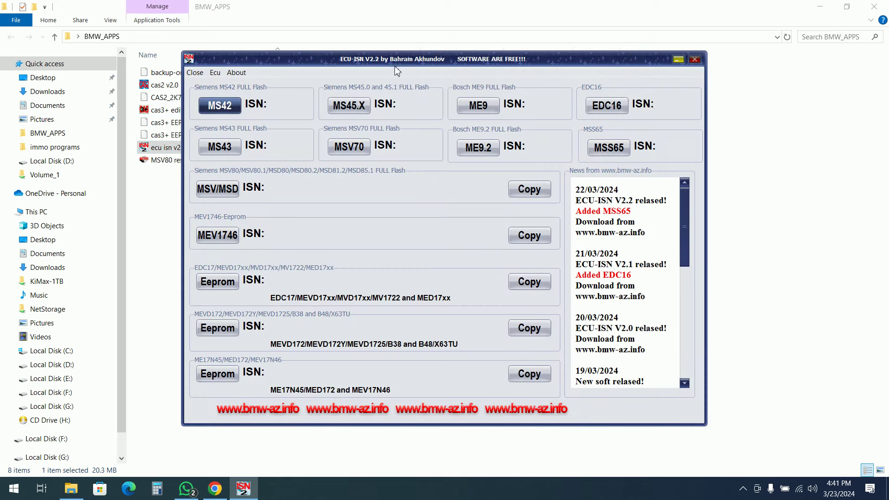
{"action": "left_click_drag", "start_coordinate": [397, 71], "coordinate": [471, 69]}
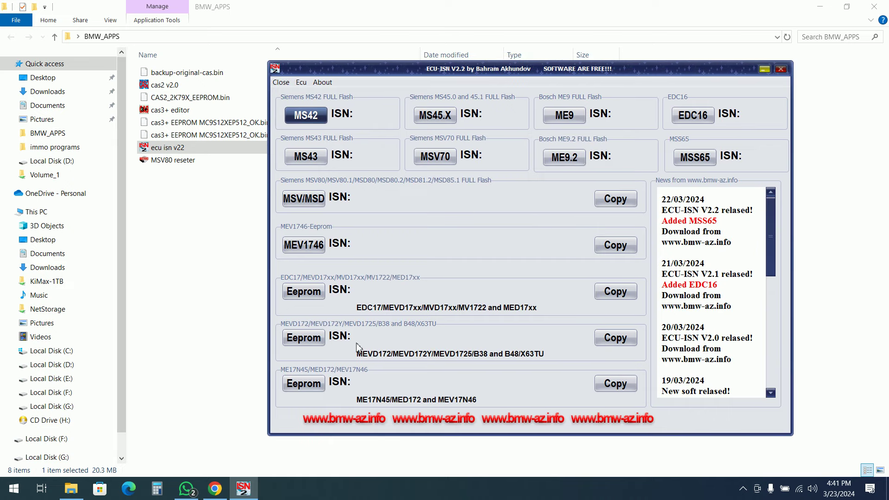
Start and cancel an EDC17 EEPROM load, leaving all ISN fields empty, then scroll the News panel.
{"action": "left_click", "coordinate": [612, 246]}
{"action": "left_click", "coordinate": [304, 293]}
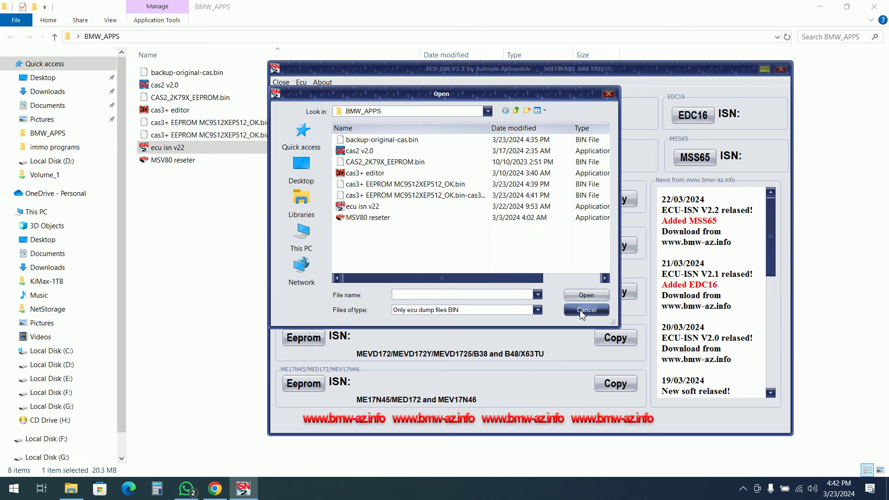
{"action": "left_click", "coordinate": [582, 313]}
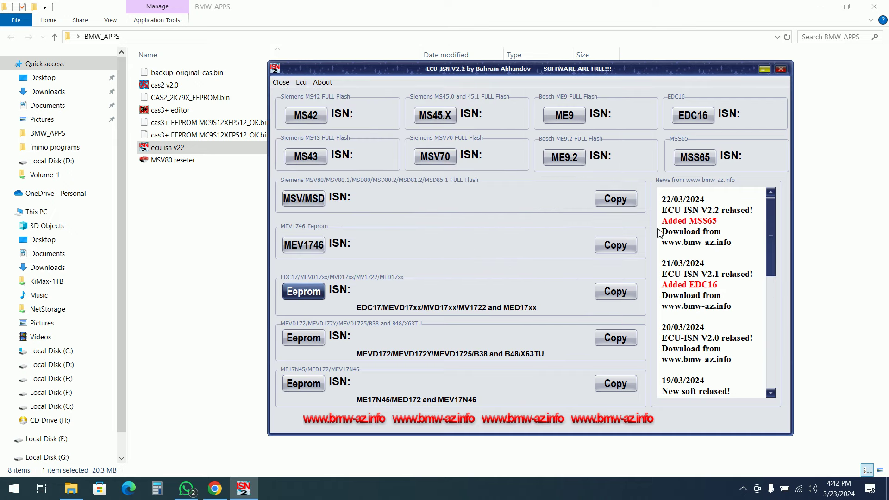
{"action": "scroll", "coordinate": [659, 232], "scroll_direction": "down", "scroll_amount": 10}
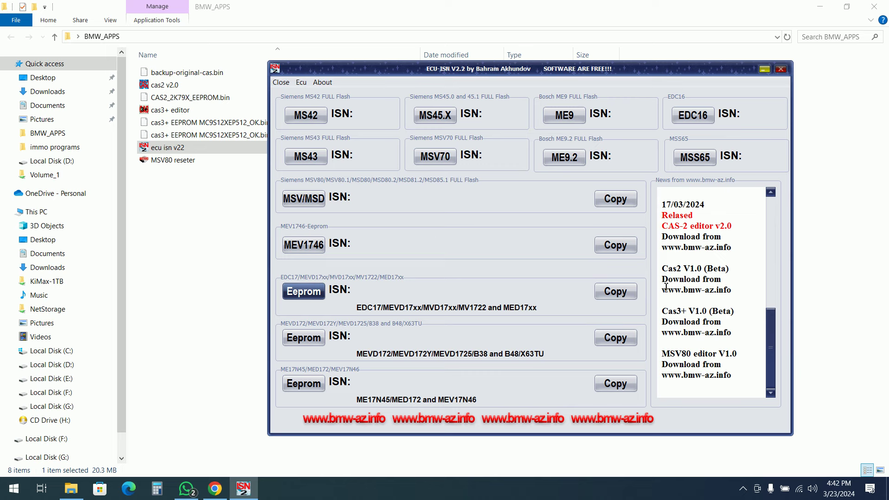